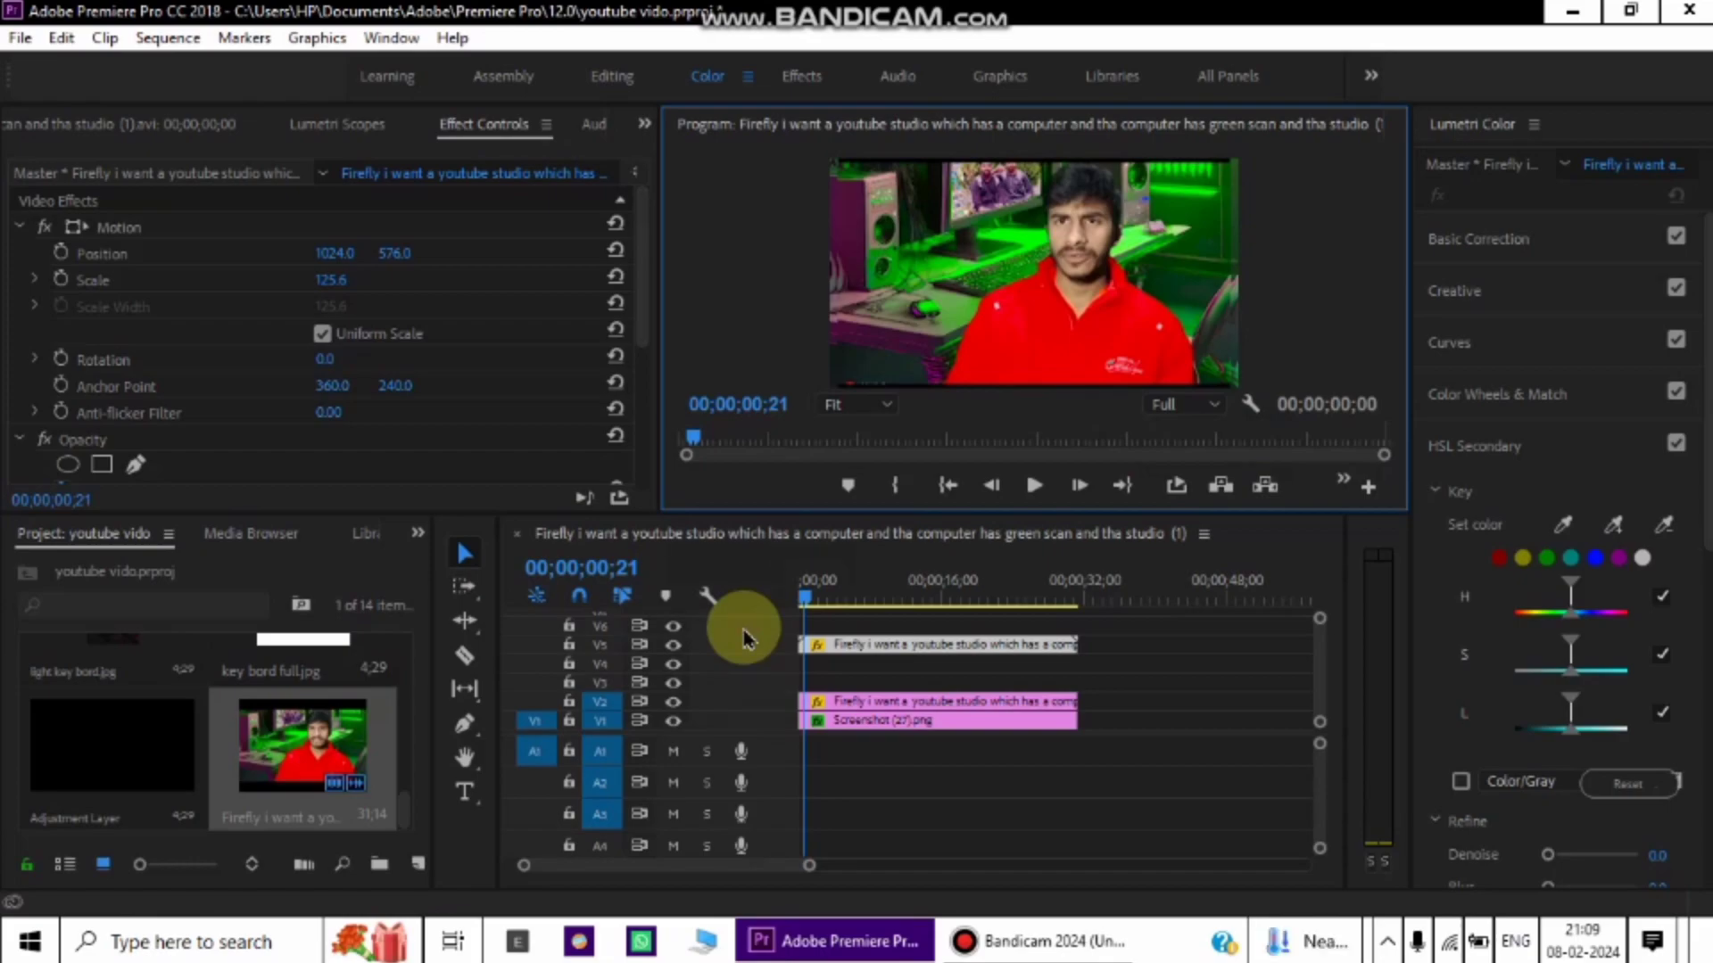
Step: Maximize the timeline panel to view all its tracks, and restore the previous panel layout
{"action": "key", "text": "grave"}
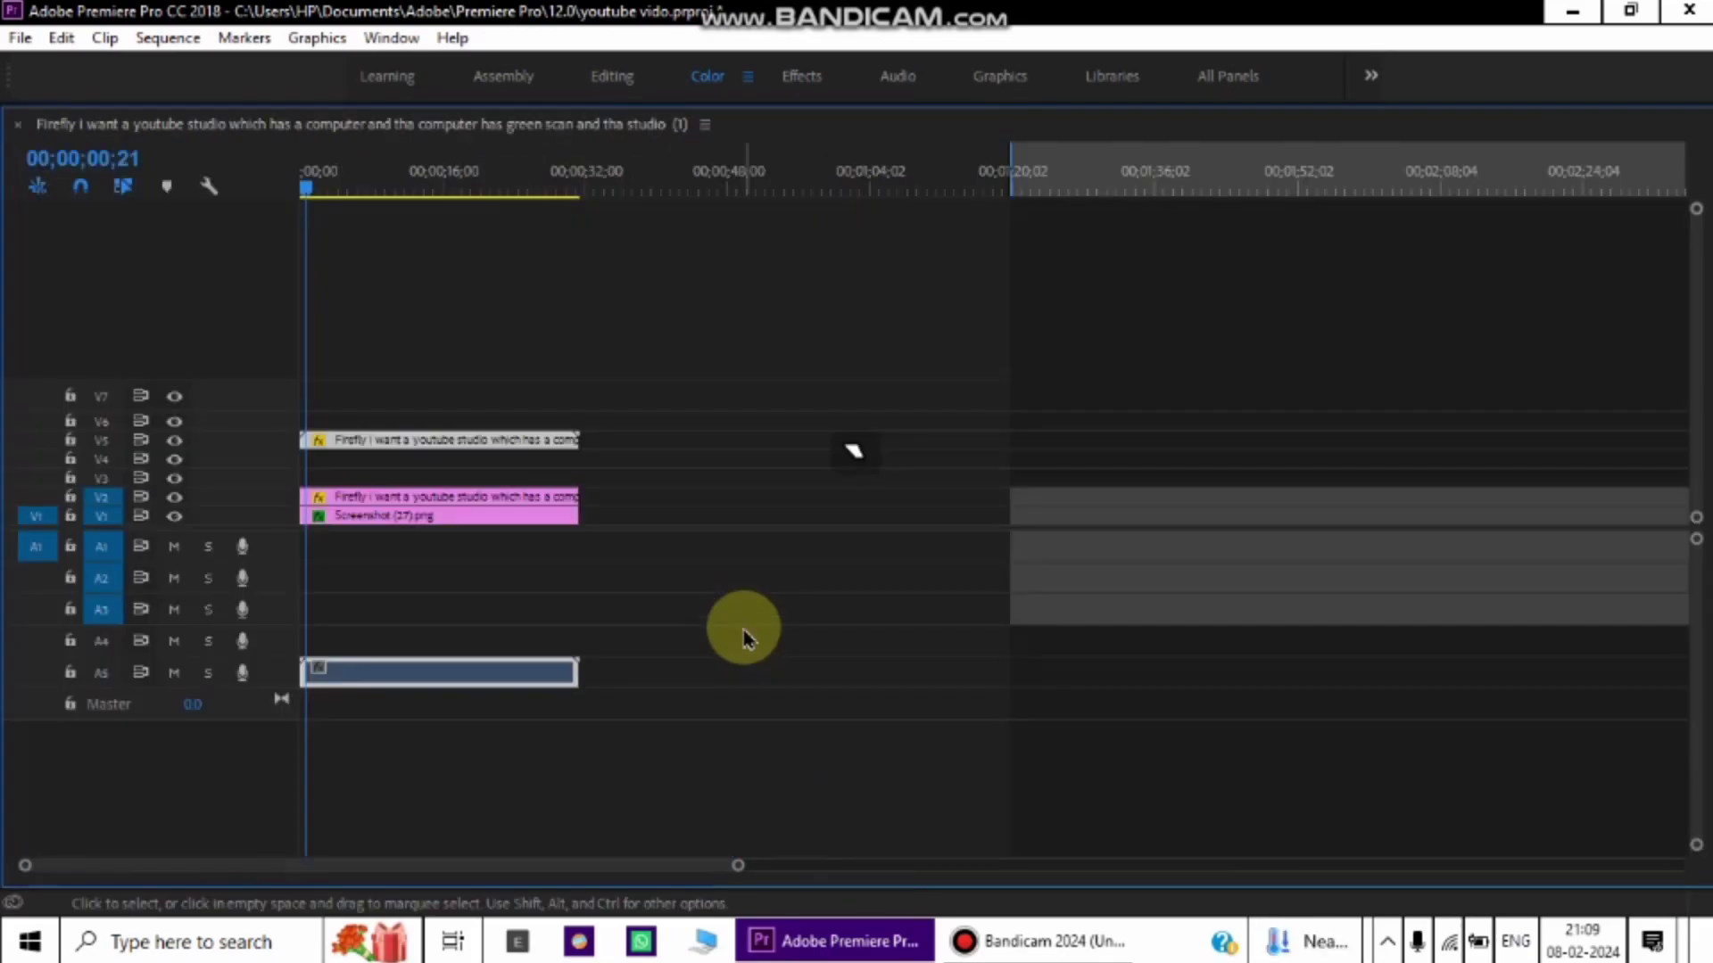
{"action": "key", "text": "grave"}
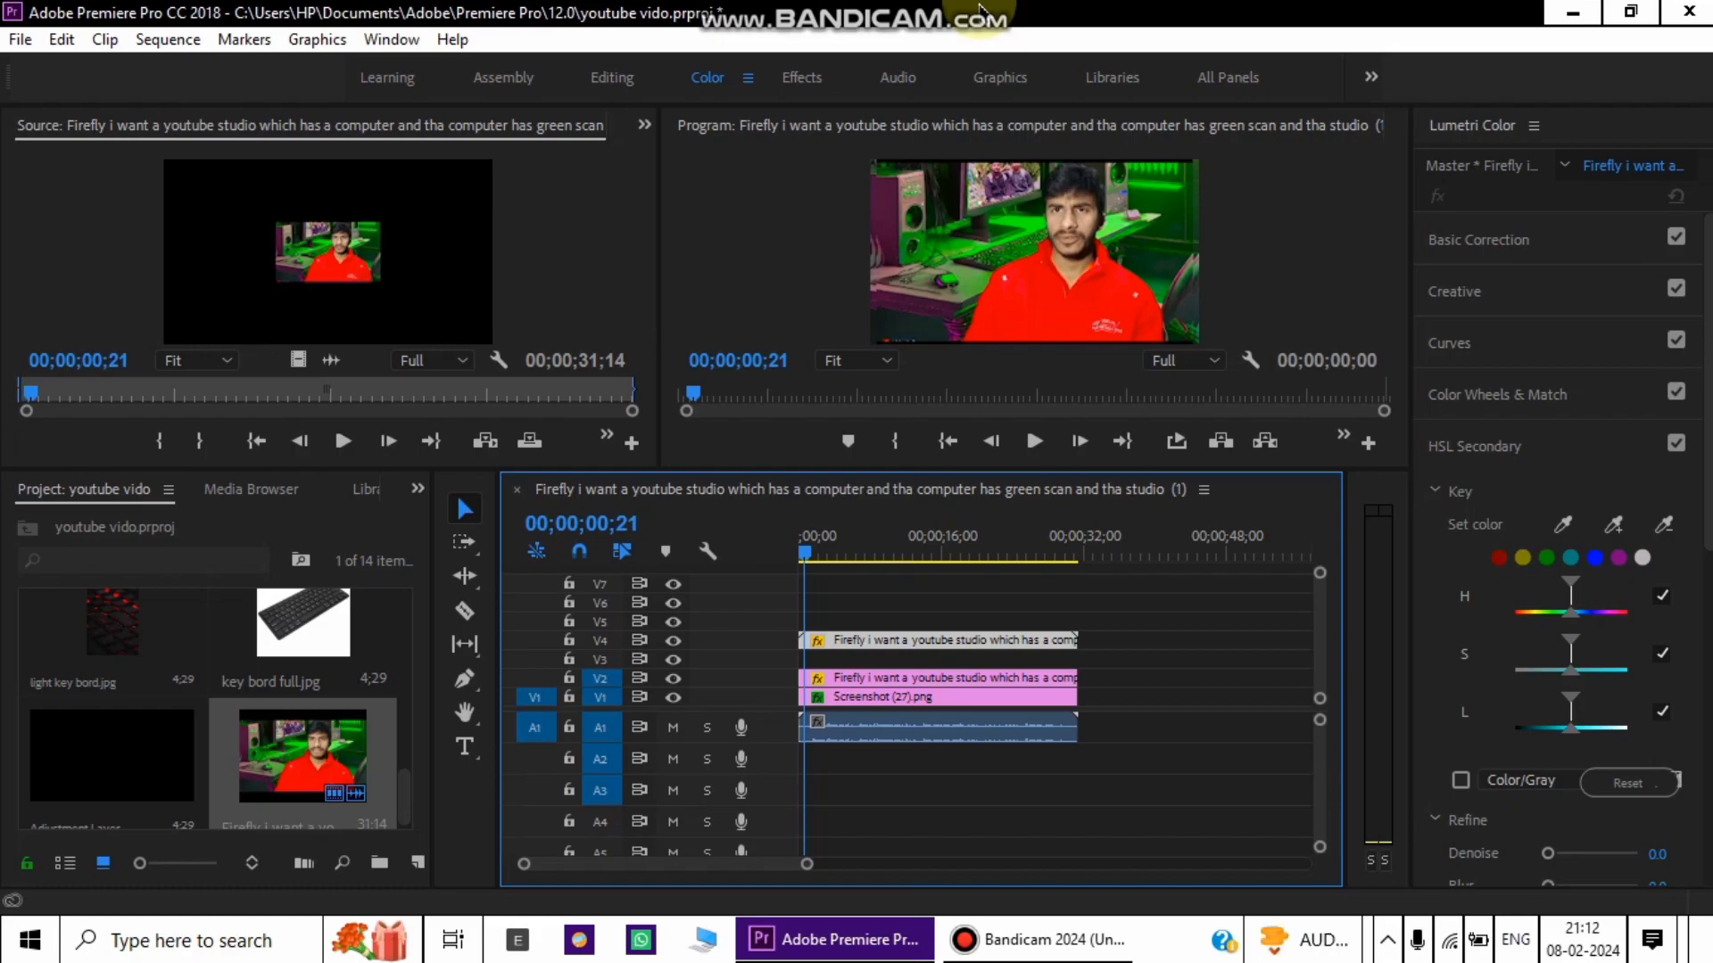
Step: Nudge the selected Firefly clip up and down between video tracks V4 and V5, leaving it on V5
{"action": "key", "text": "alt"}
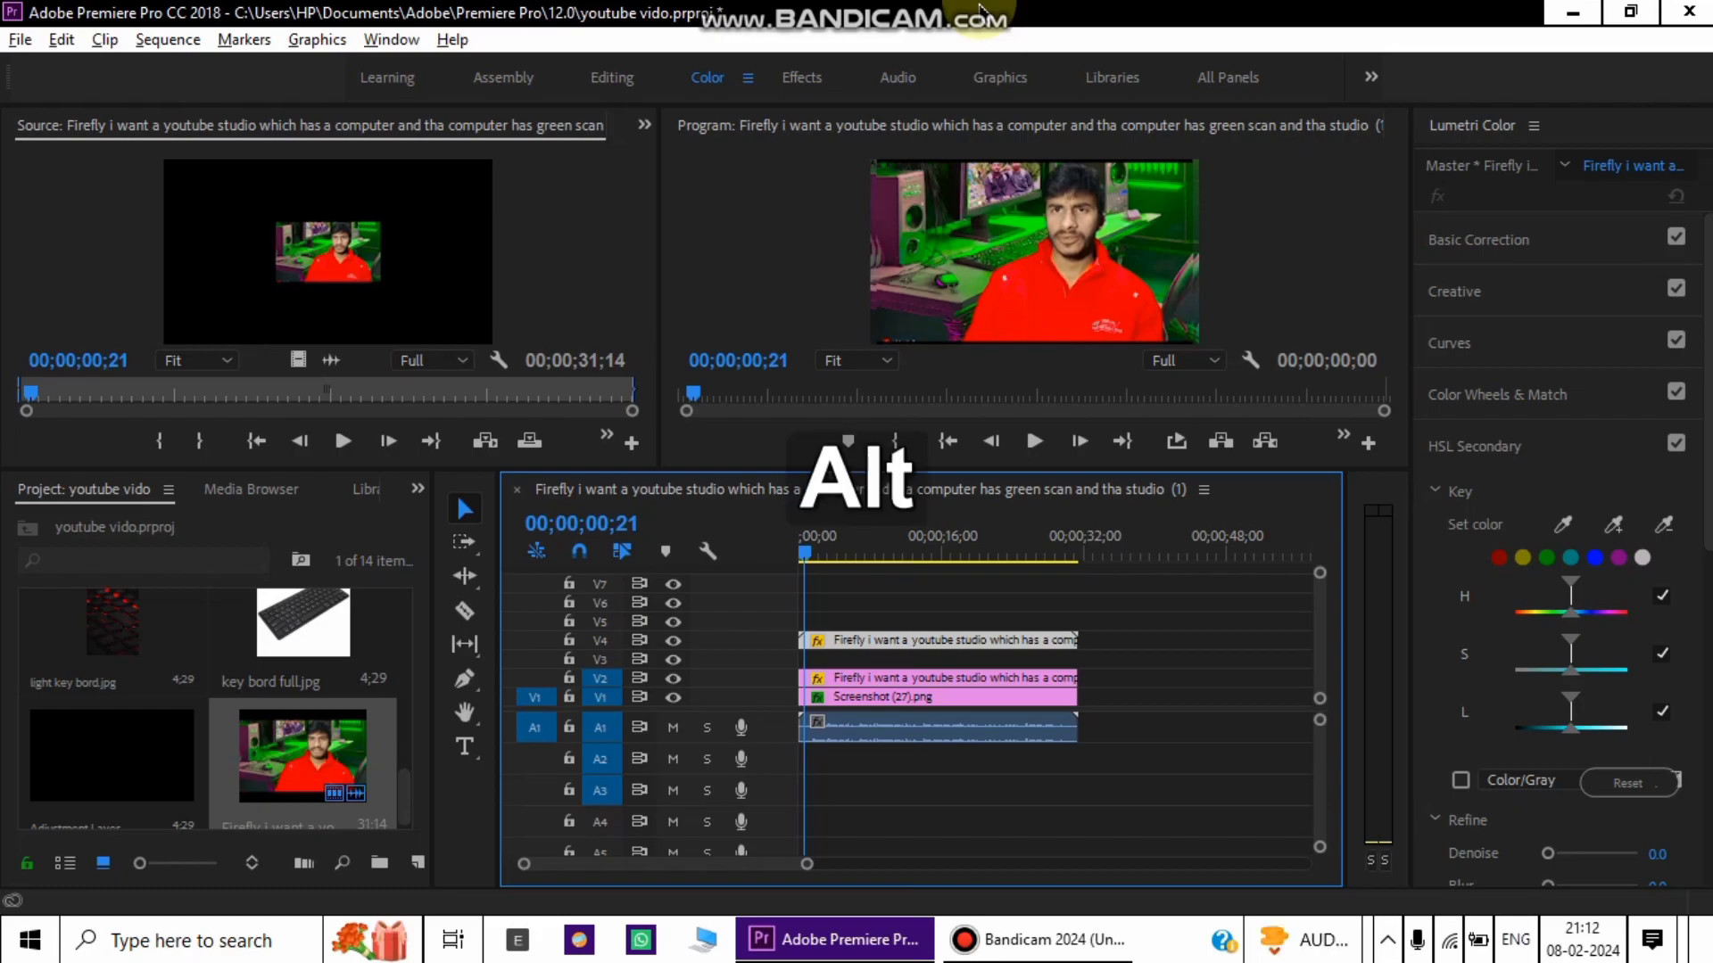
{"action": "key", "text": "alt+Up"}
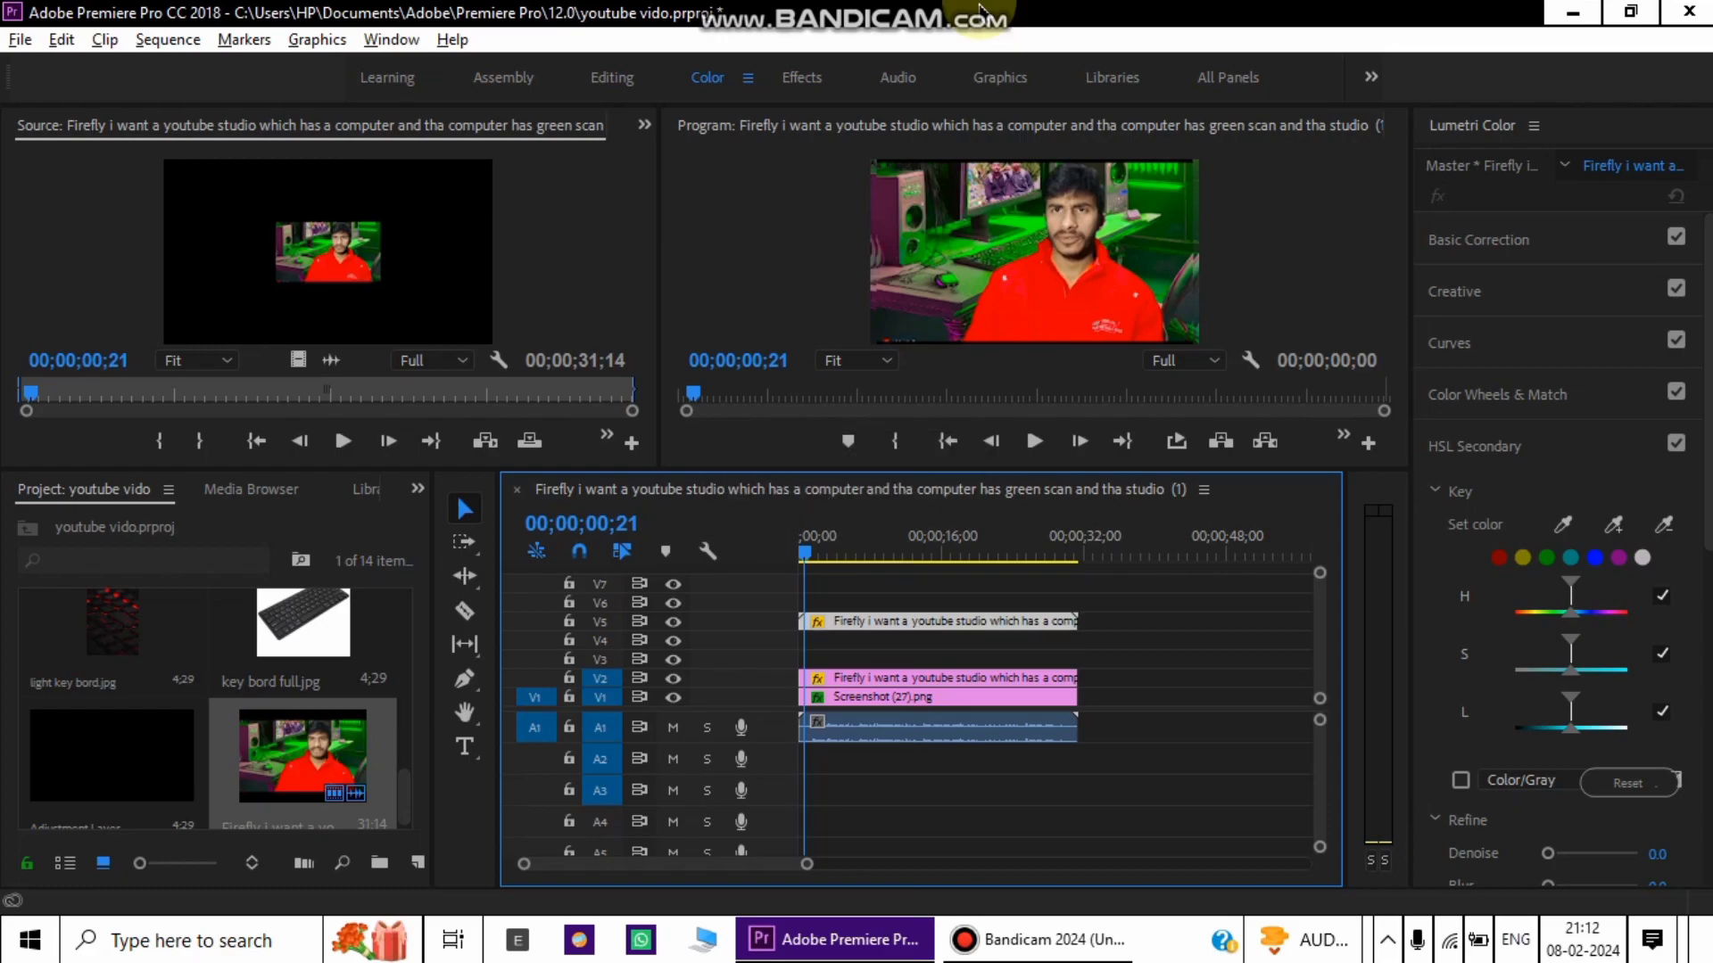
{"action": "key", "text": "alt+Down"}
{"action": "key", "text": "alt+Down"}
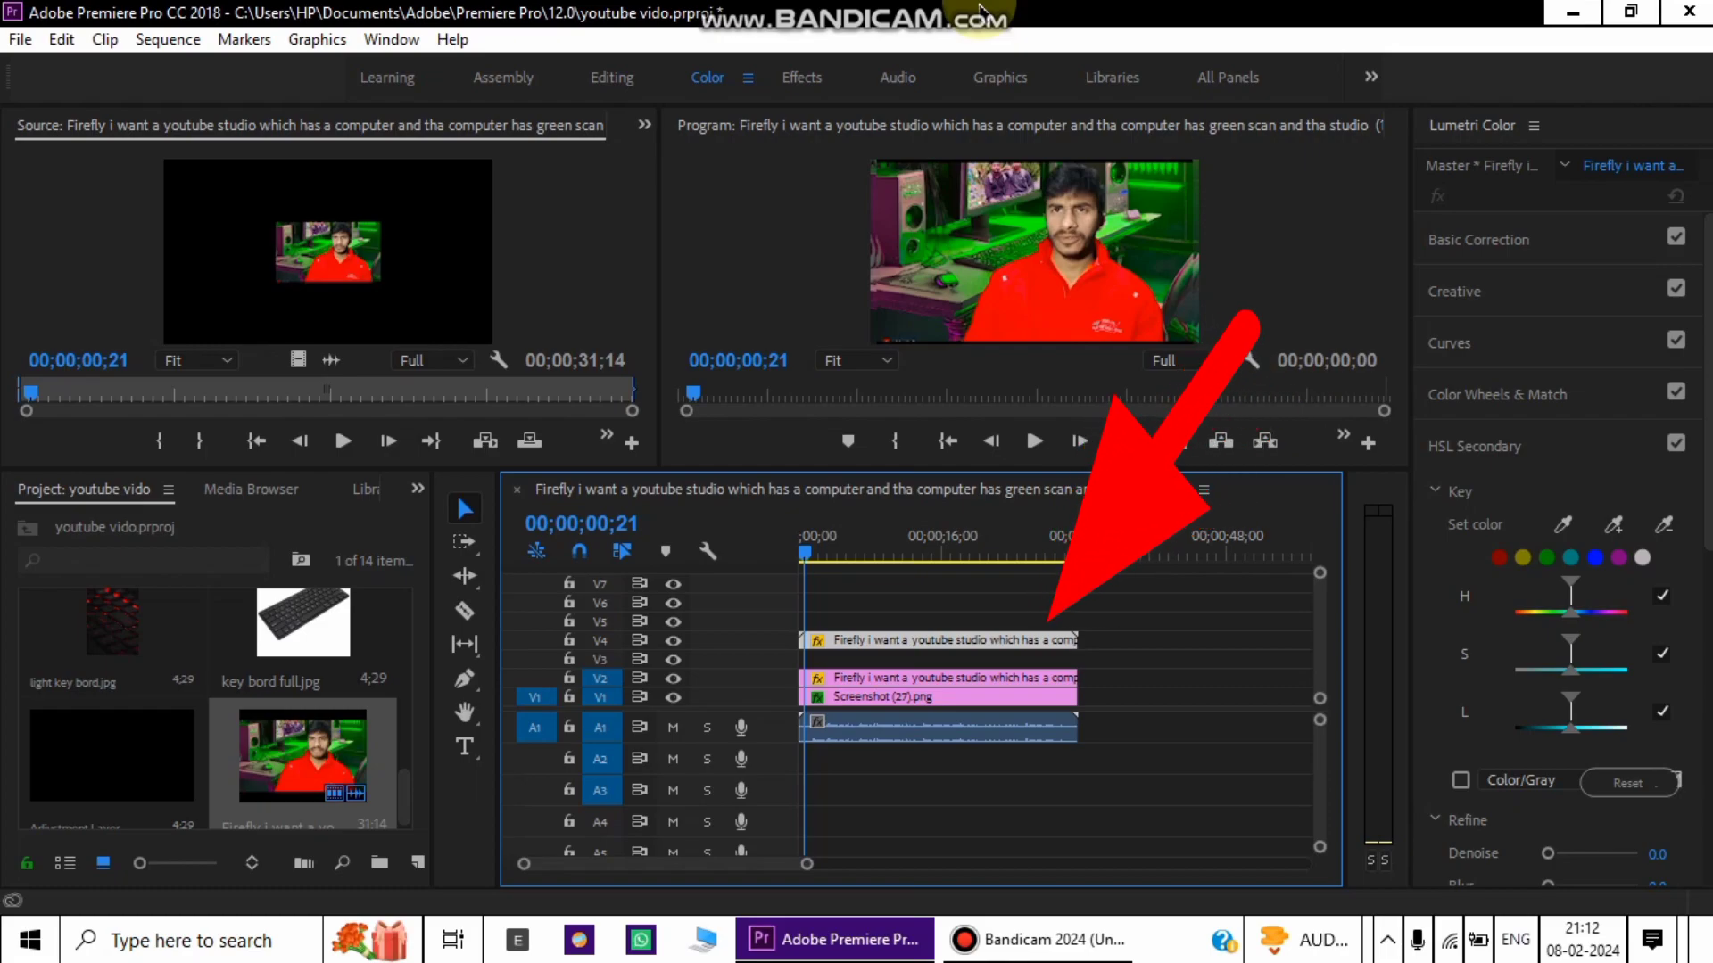
{"action": "key", "text": "alt+Up"}
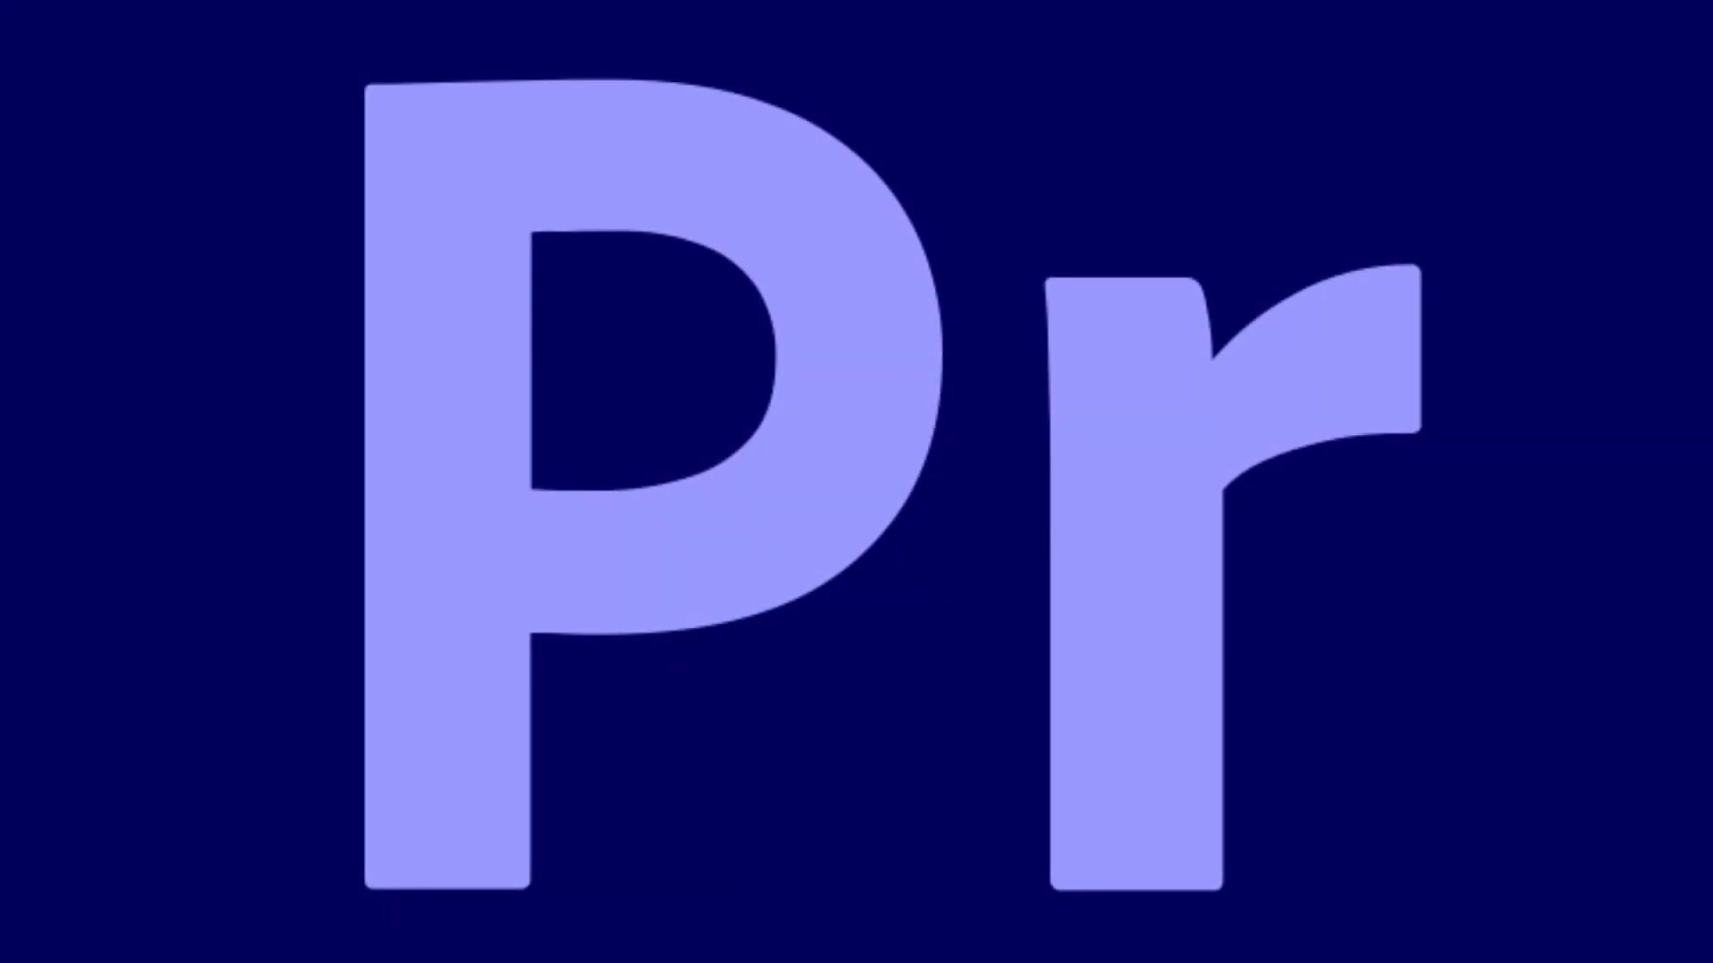
{"action": "left_click", "coordinate": [978, 18]}
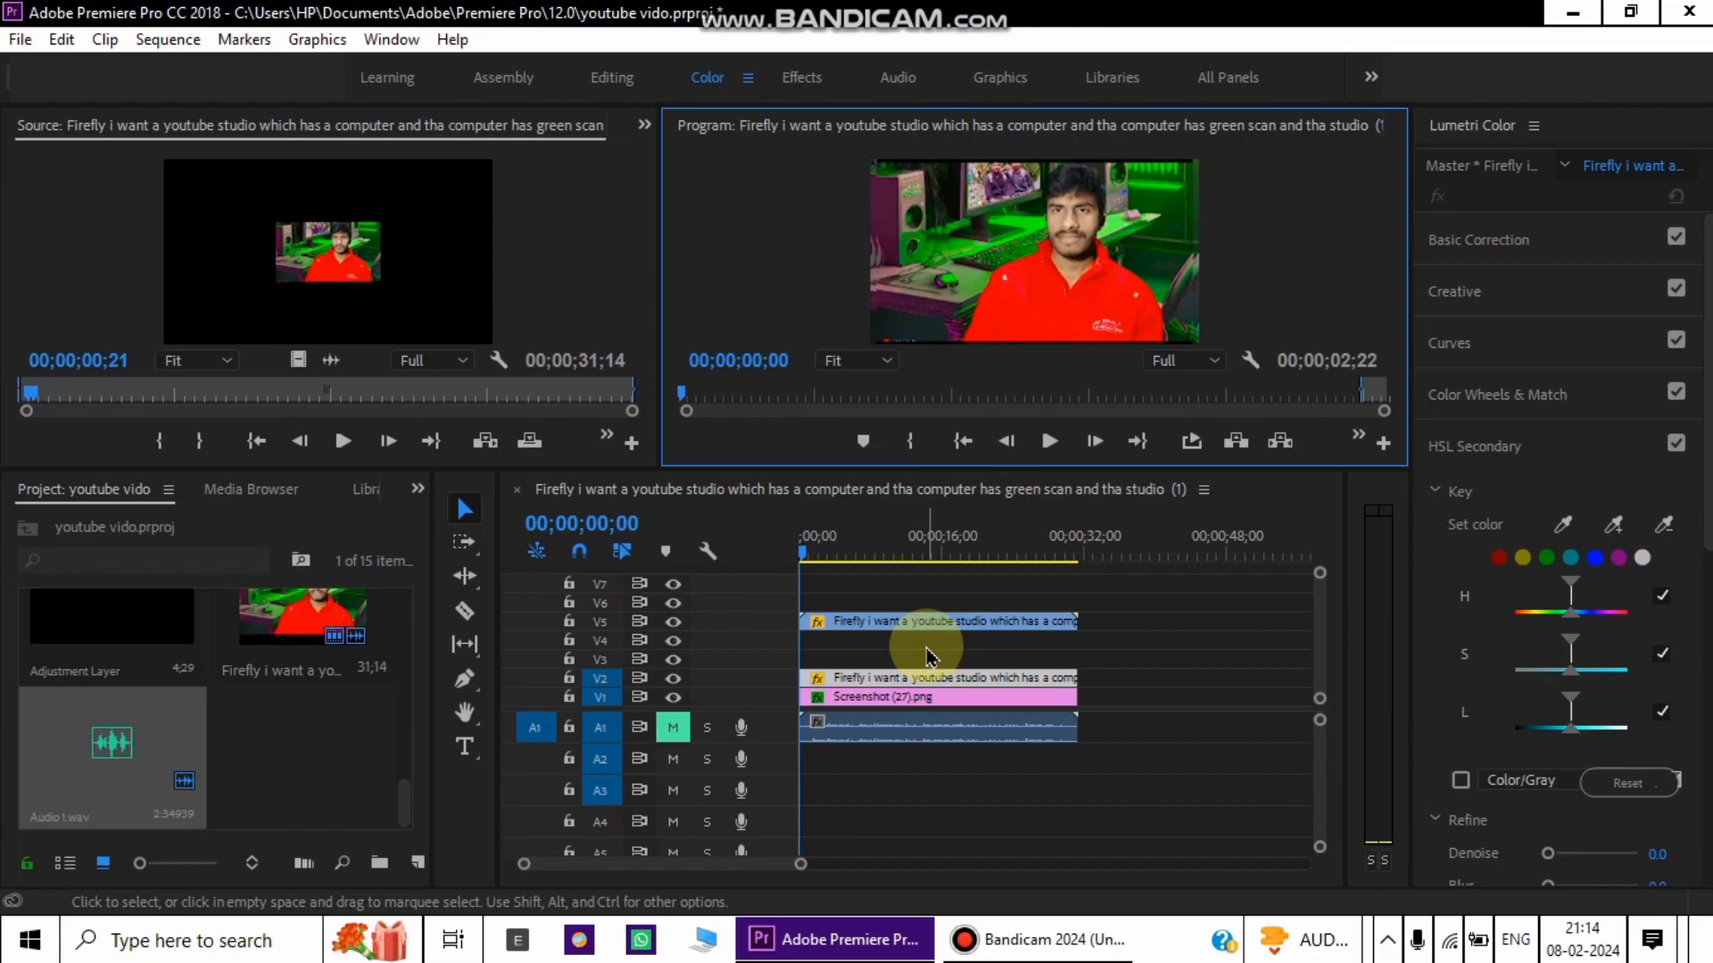
Step: Play the sequence forward from 00;00;18;24, play it in reverse and forward again, and stop at 00;00;10;13
{"action": "key", "text": "j"}
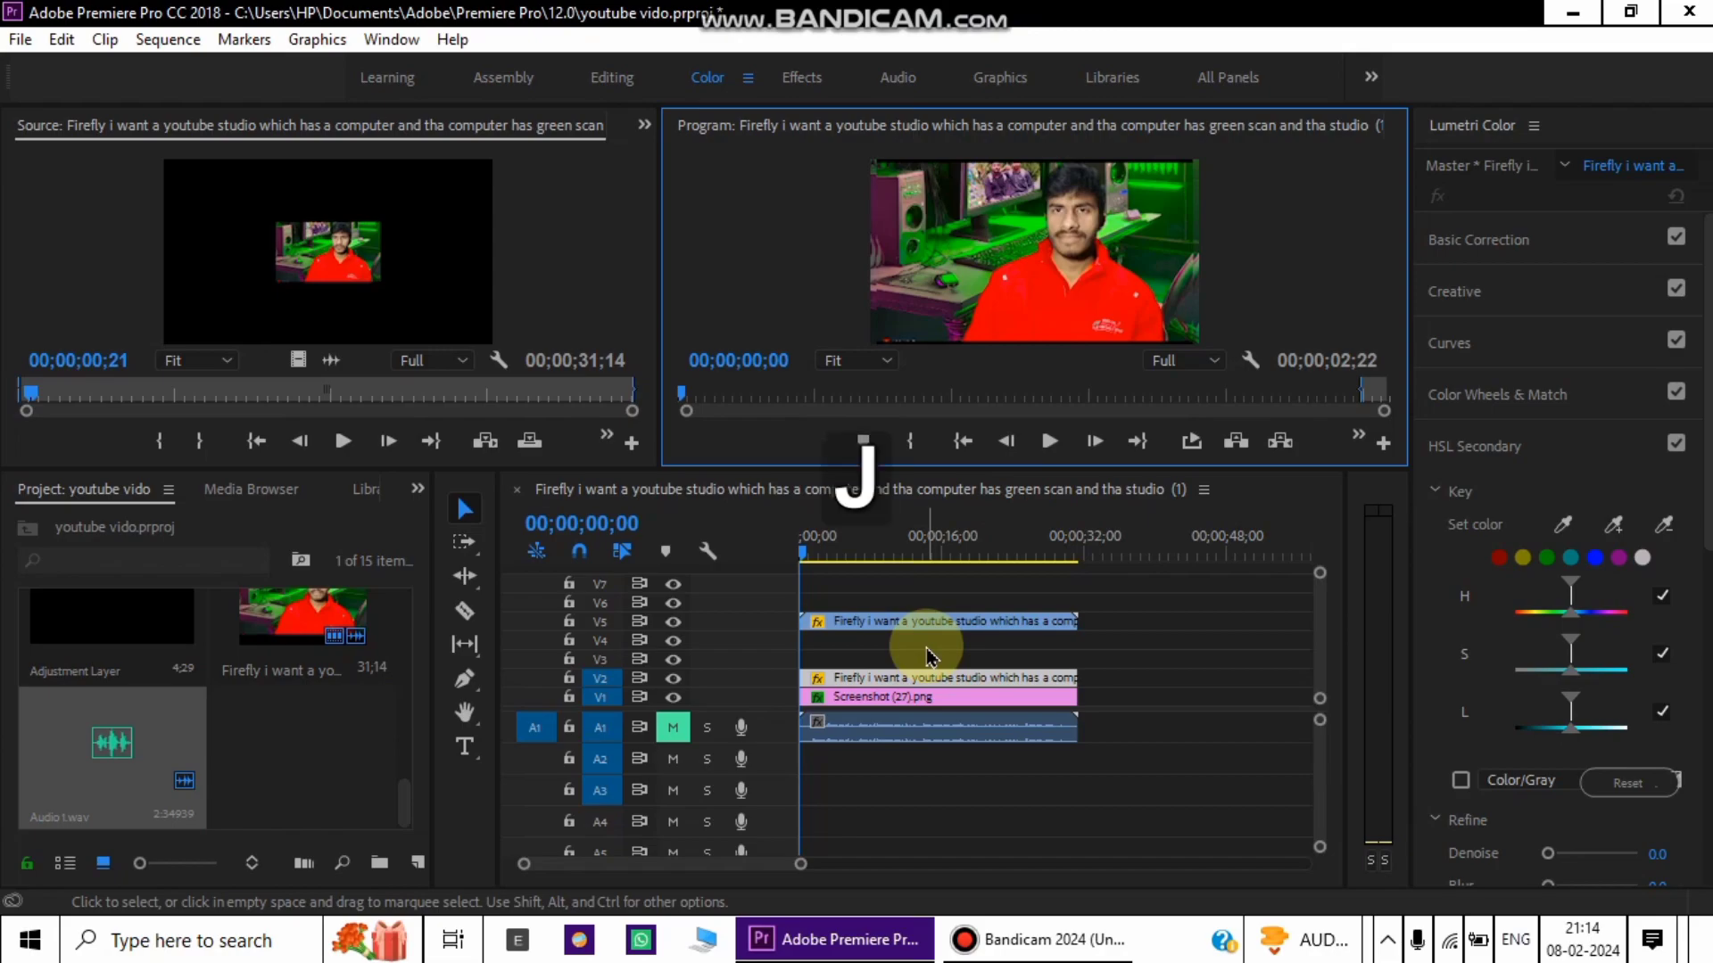
{"action": "left_click", "coordinate": [805, 555]}
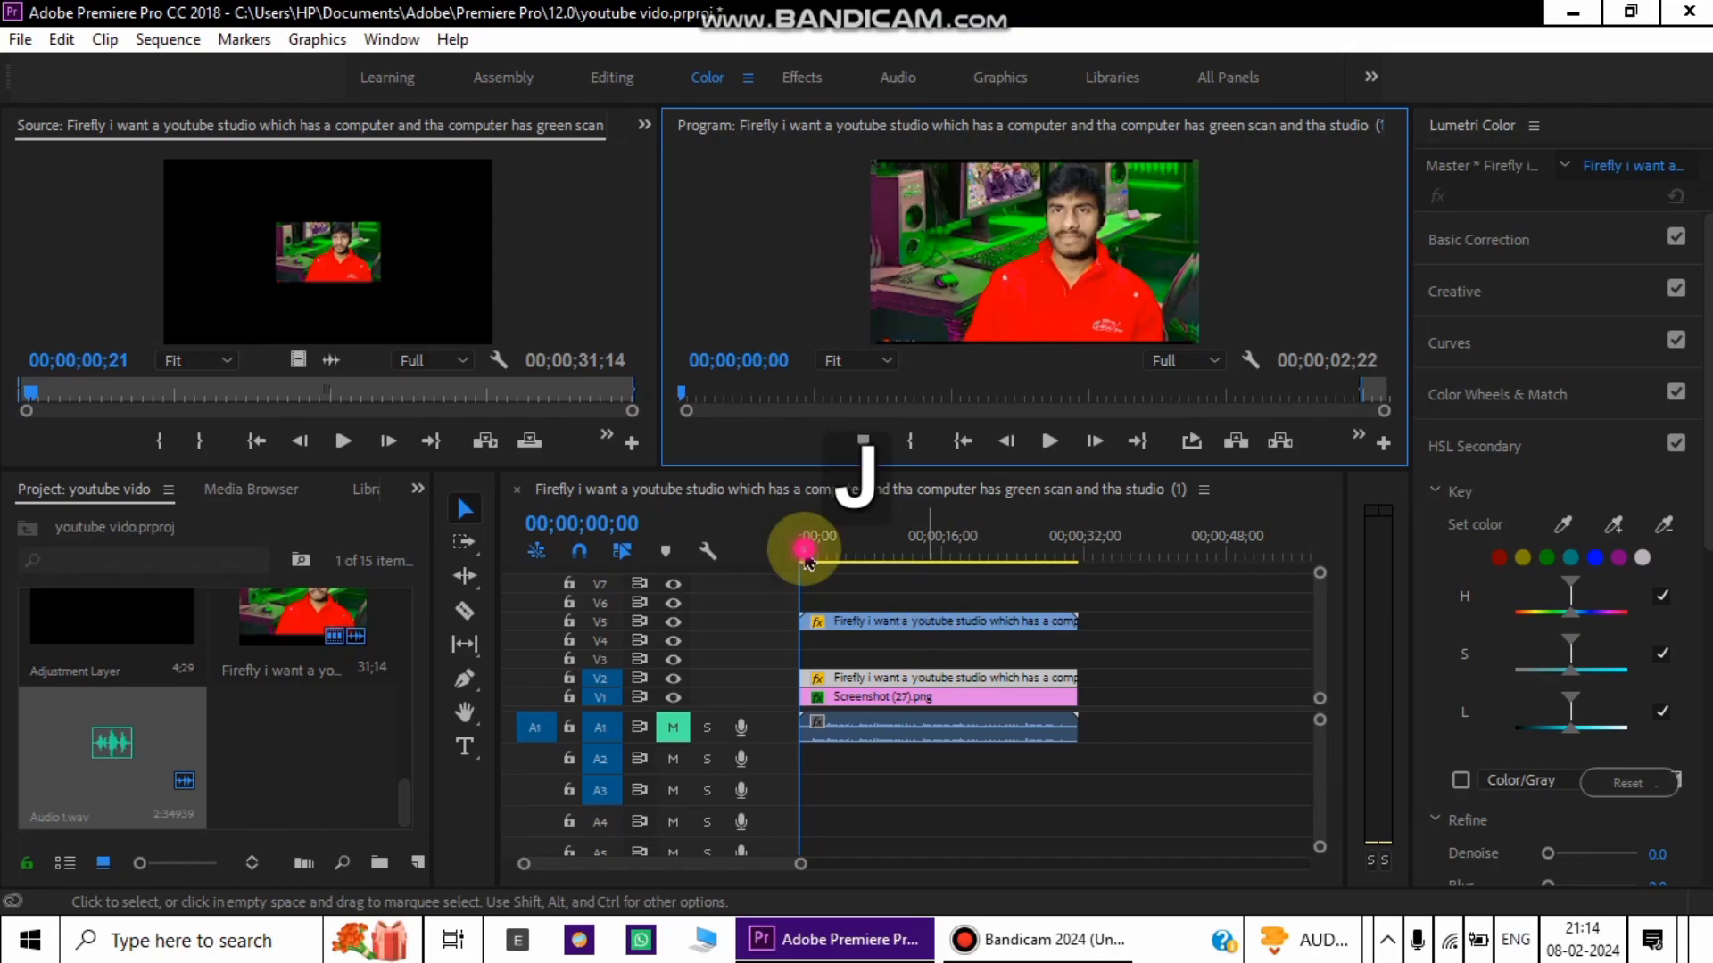
{"action": "left_click", "coordinate": [971, 580]}
{"action": "left_click", "coordinate": [971, 580]}
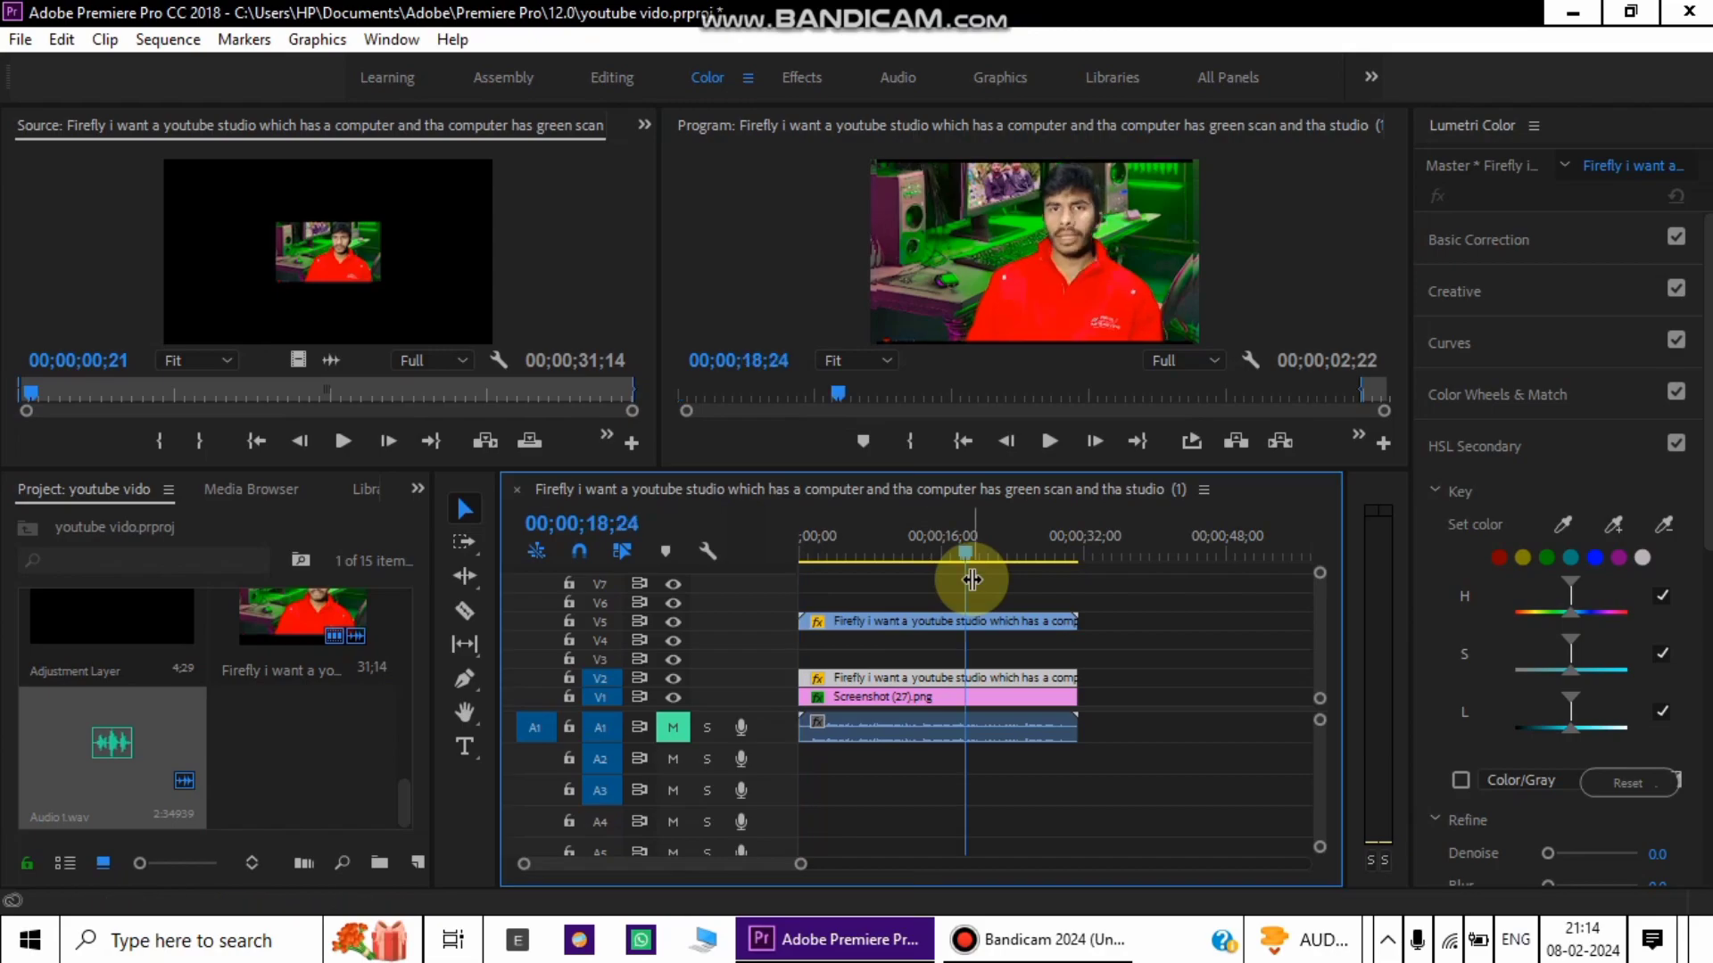
{"action": "key", "text": "space"}
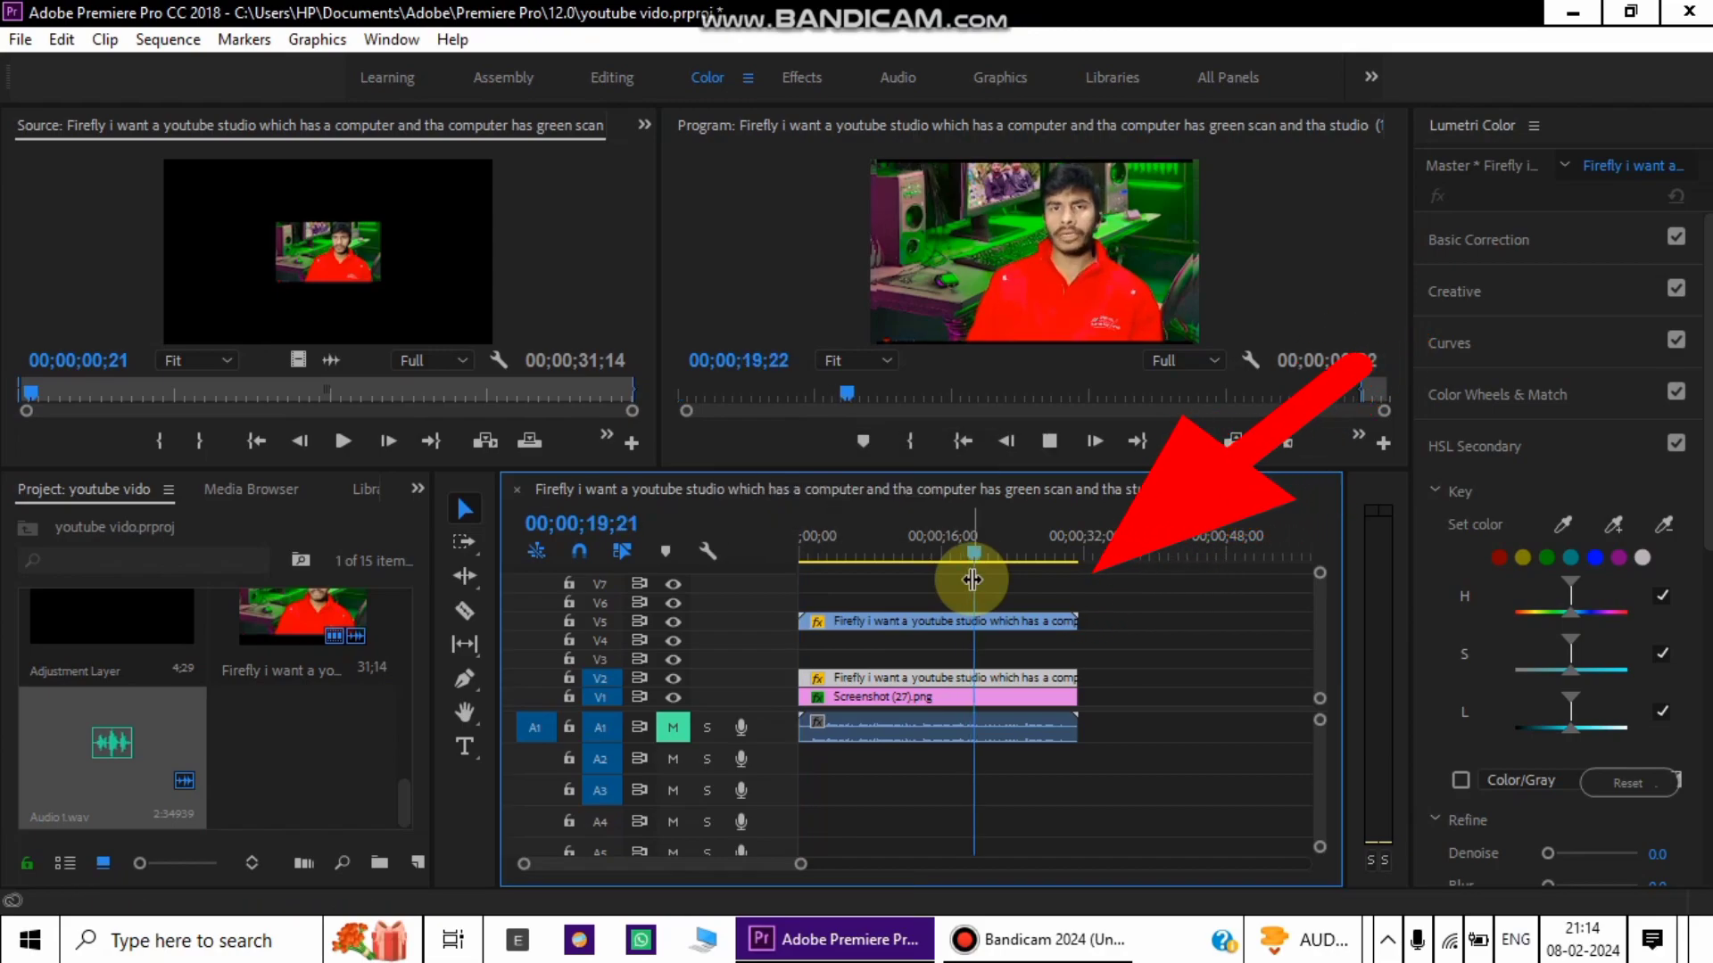
{"action": "key", "text": "j"}
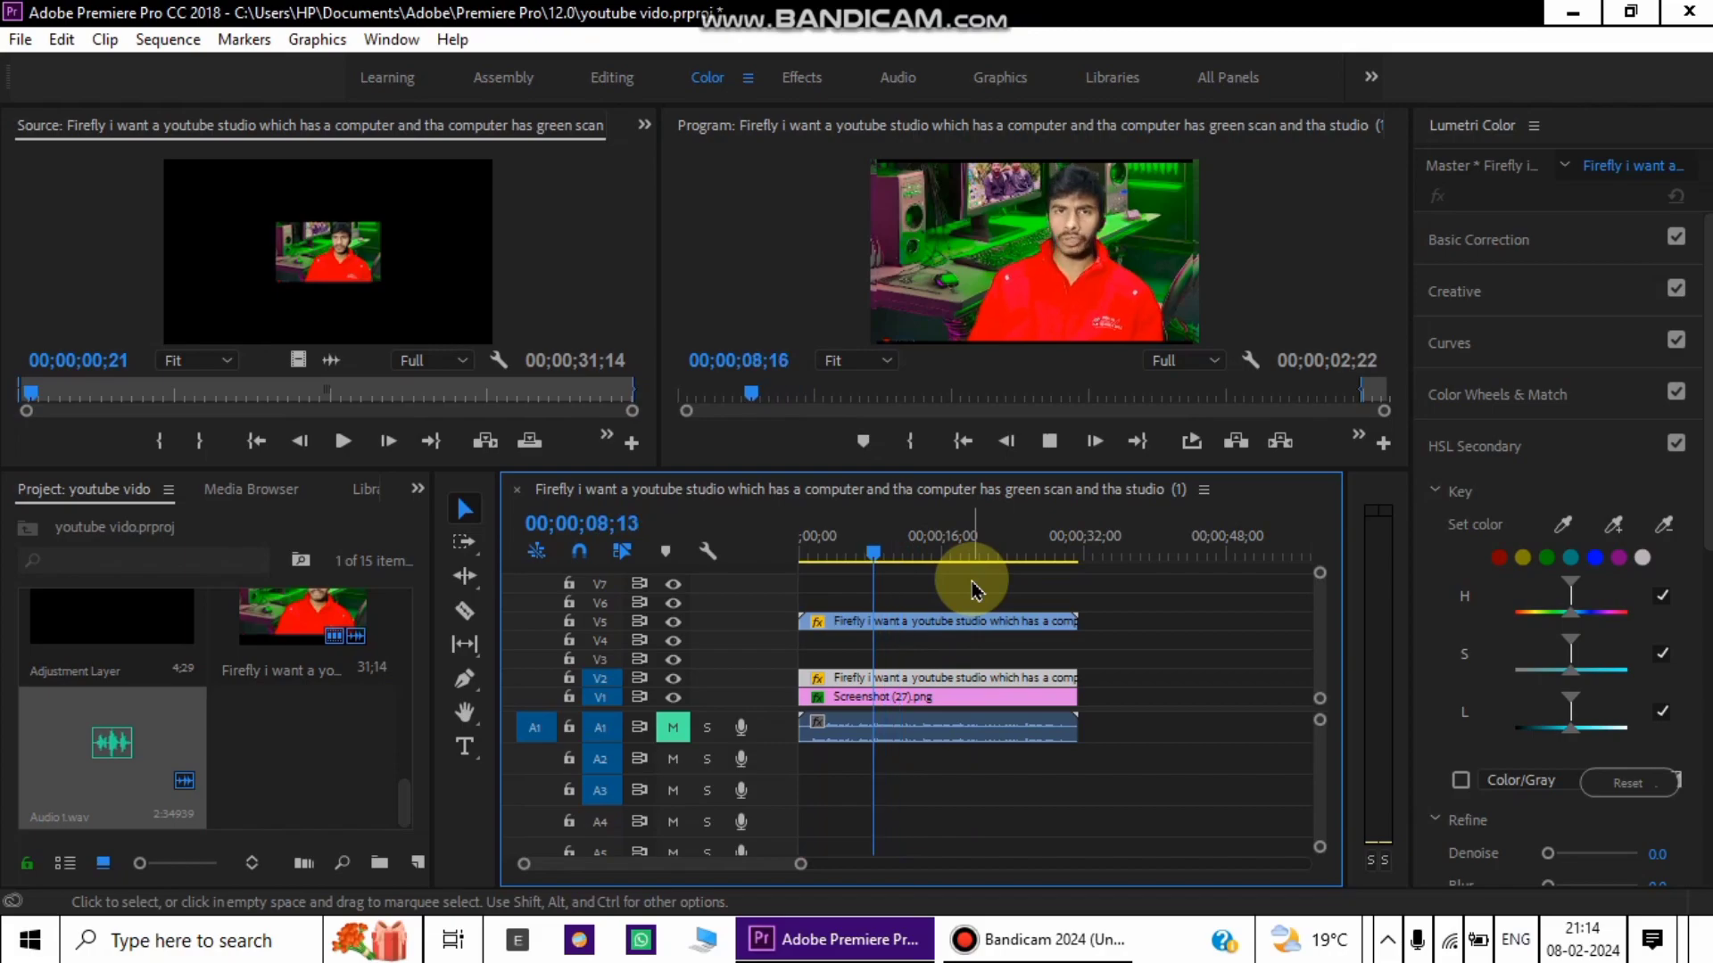
{"action": "key", "text": "l"}
{"action": "left_click", "coordinate": [1060, 449]}
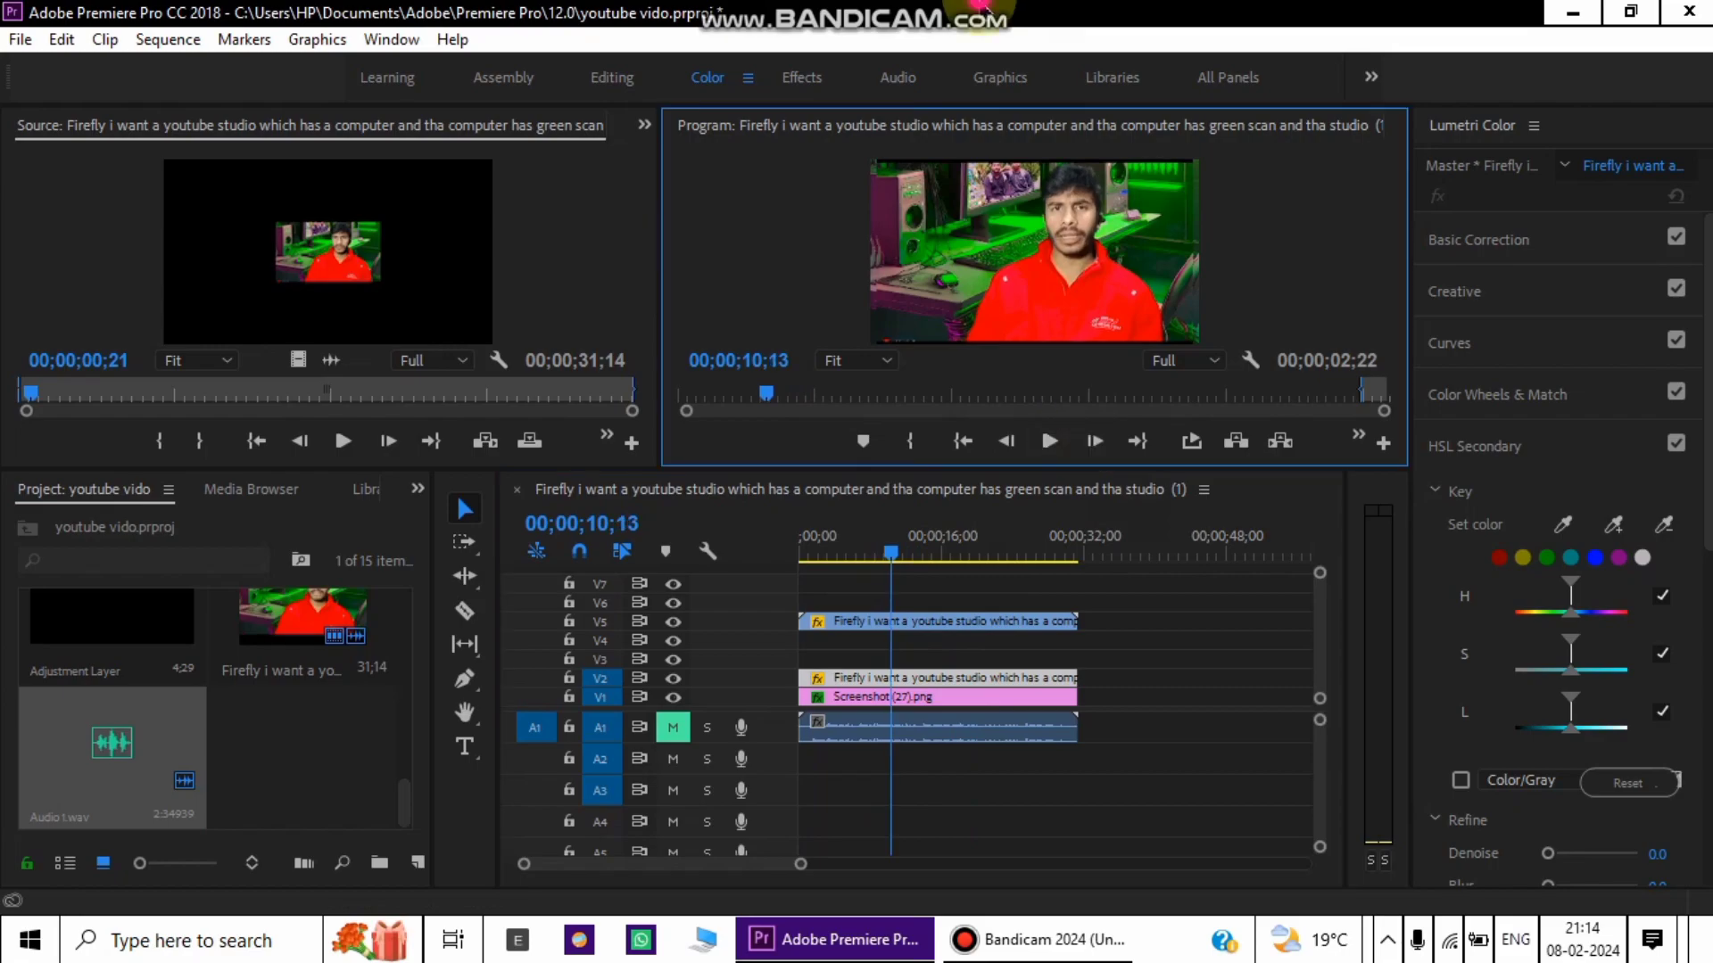
{"action": "left_click", "coordinate": [982, 9]}
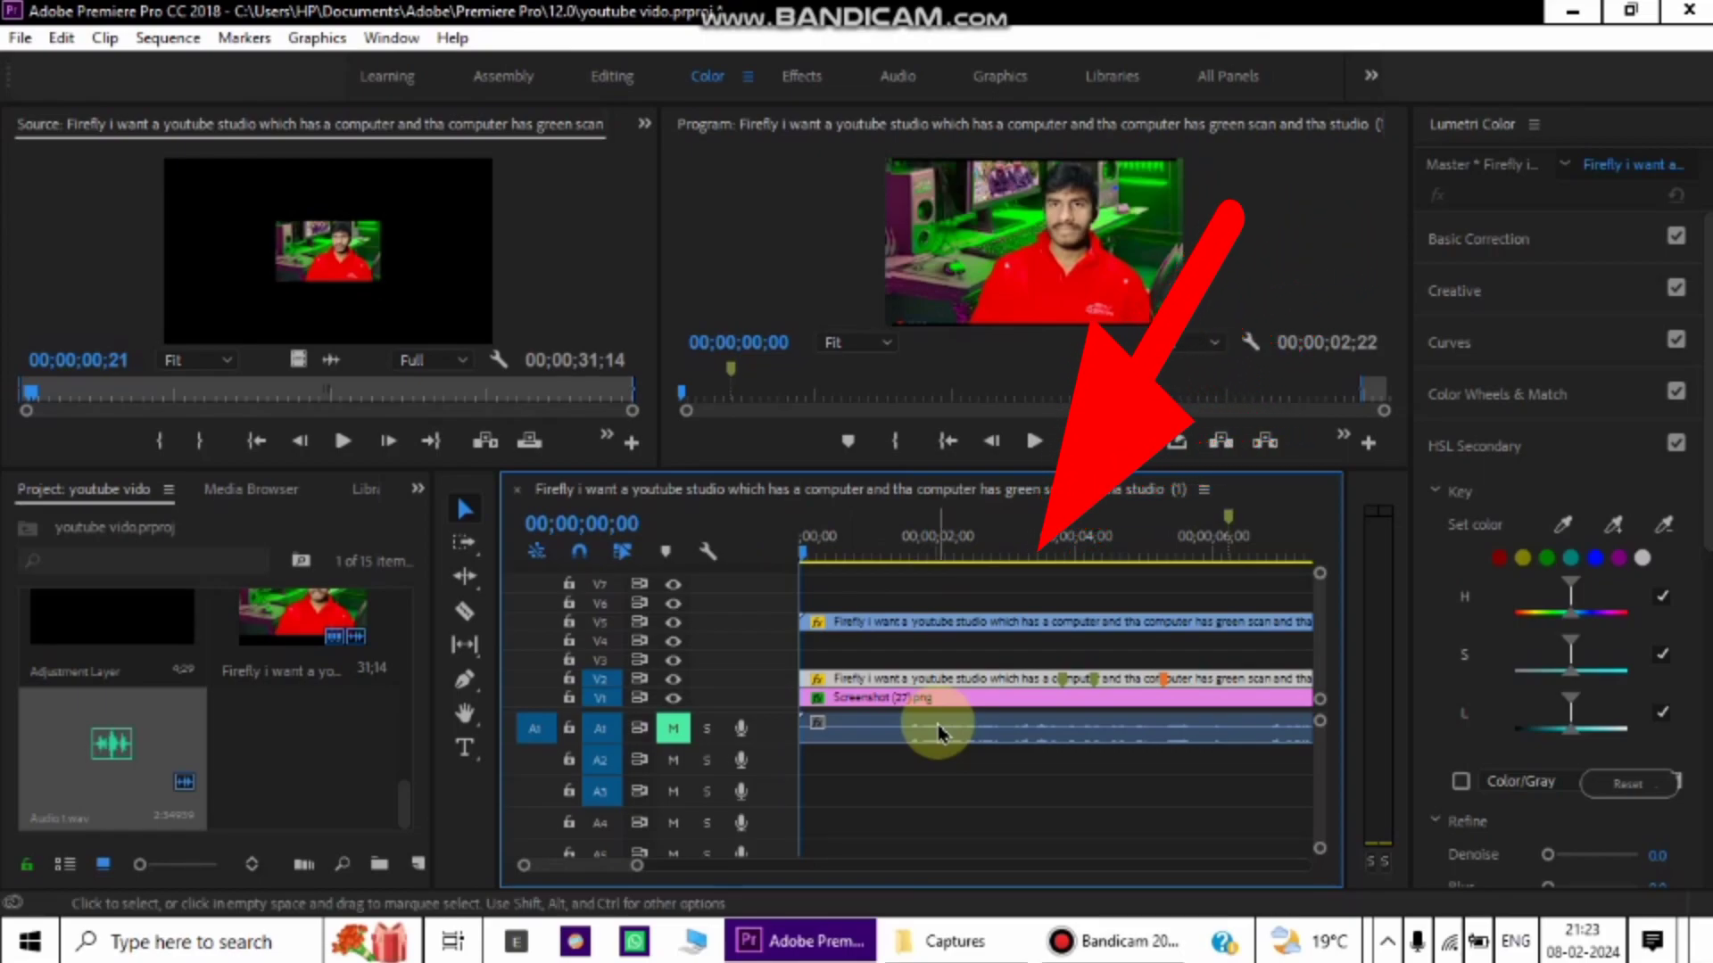
Step: Add markers to the selected V2 clip near its start, advancing the playhead to 00;00;00;14 for the last one
{"action": "key", "text": "m"}
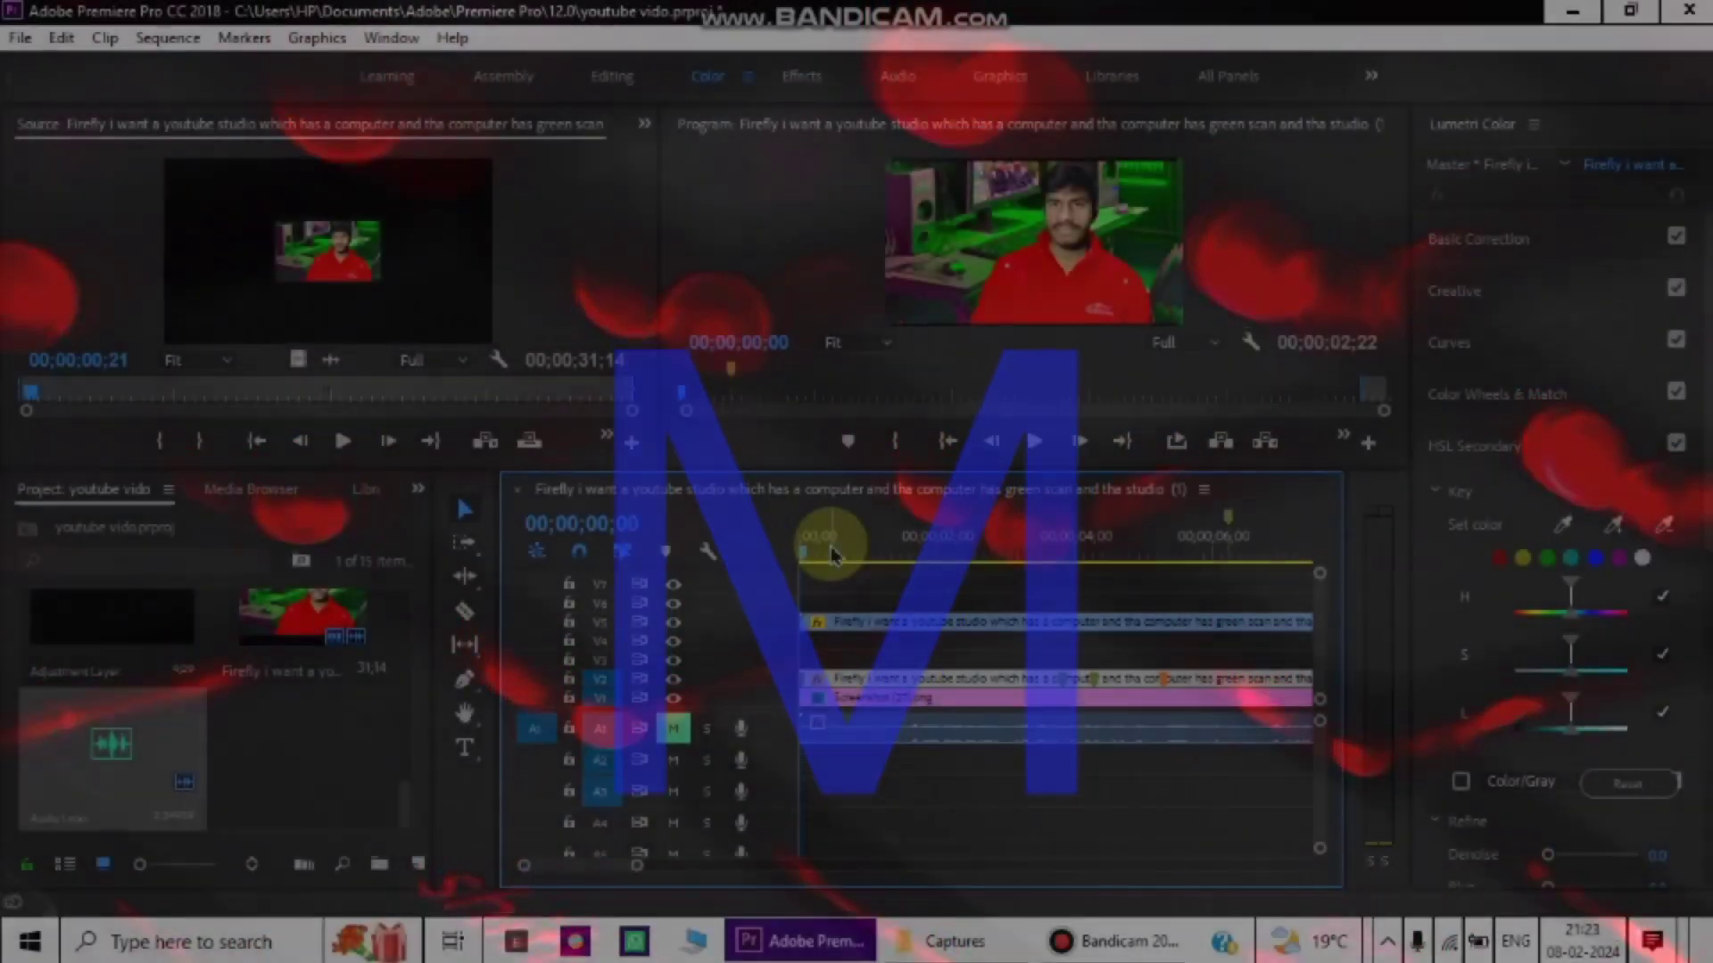
{"action": "key", "text": "Right"}
{"action": "key", "text": "Right"}
{"action": "key", "text": "Right"}
{"action": "key", "text": "Right"}
{"action": "key", "text": "Right"}
{"action": "key", "text": "Right"}
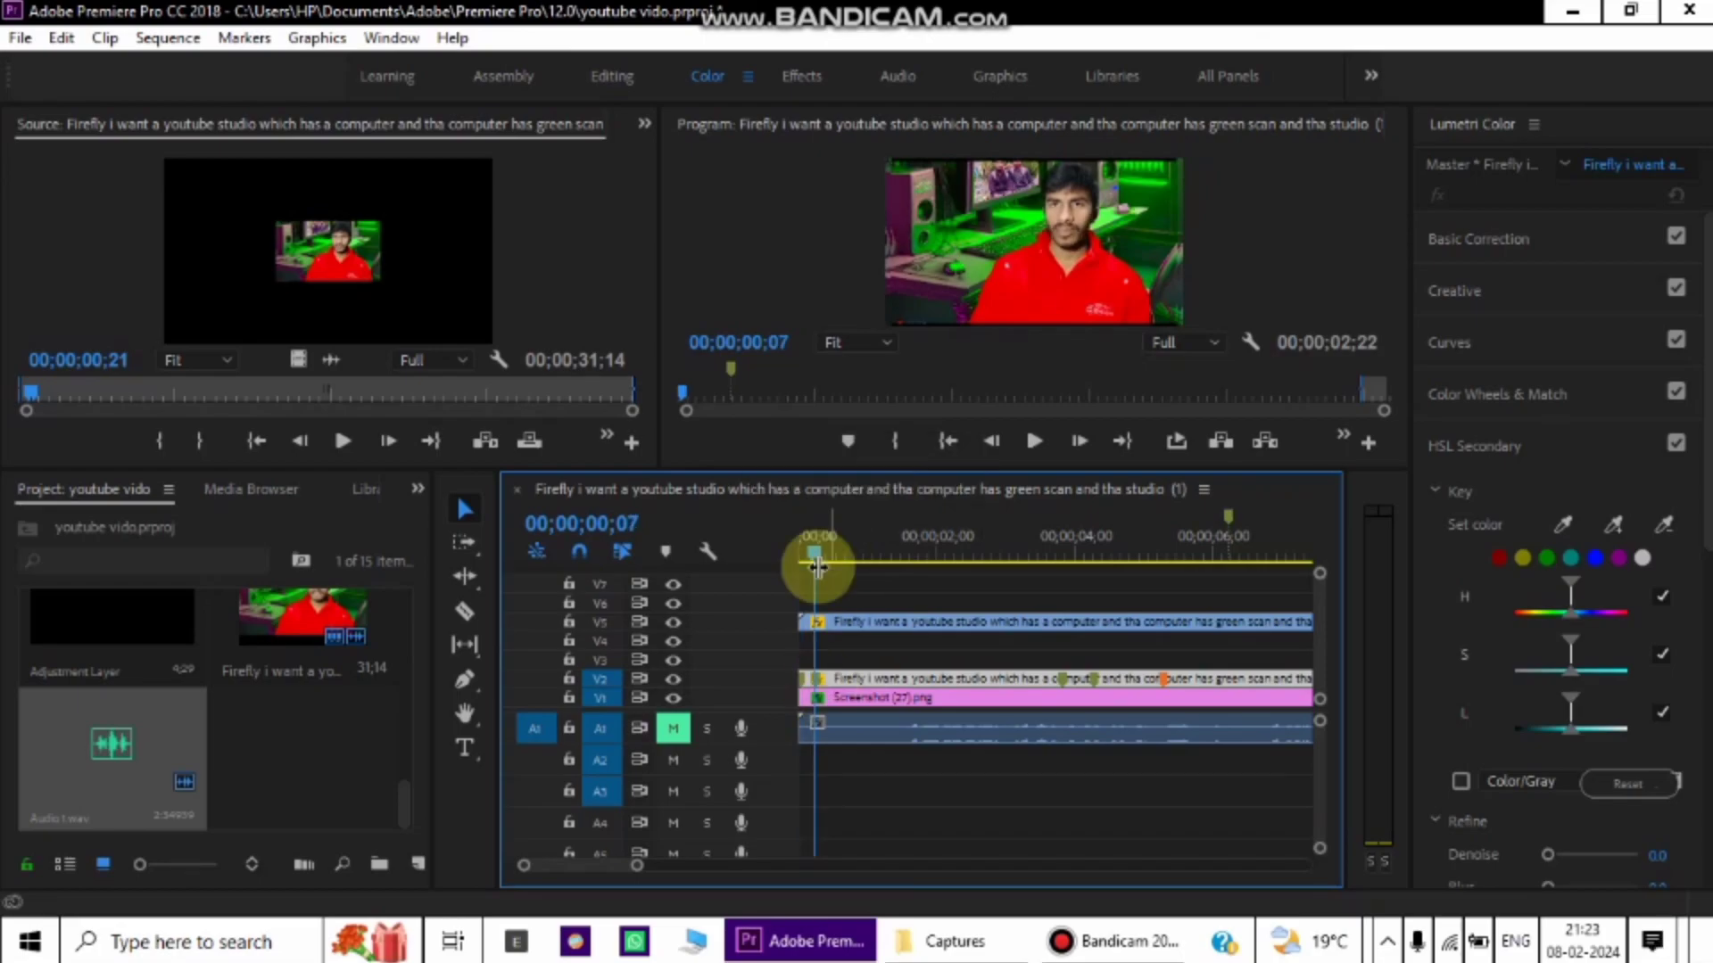
{"action": "left_click_drag", "start_coordinate": [817, 567], "coordinate": [833, 555]}
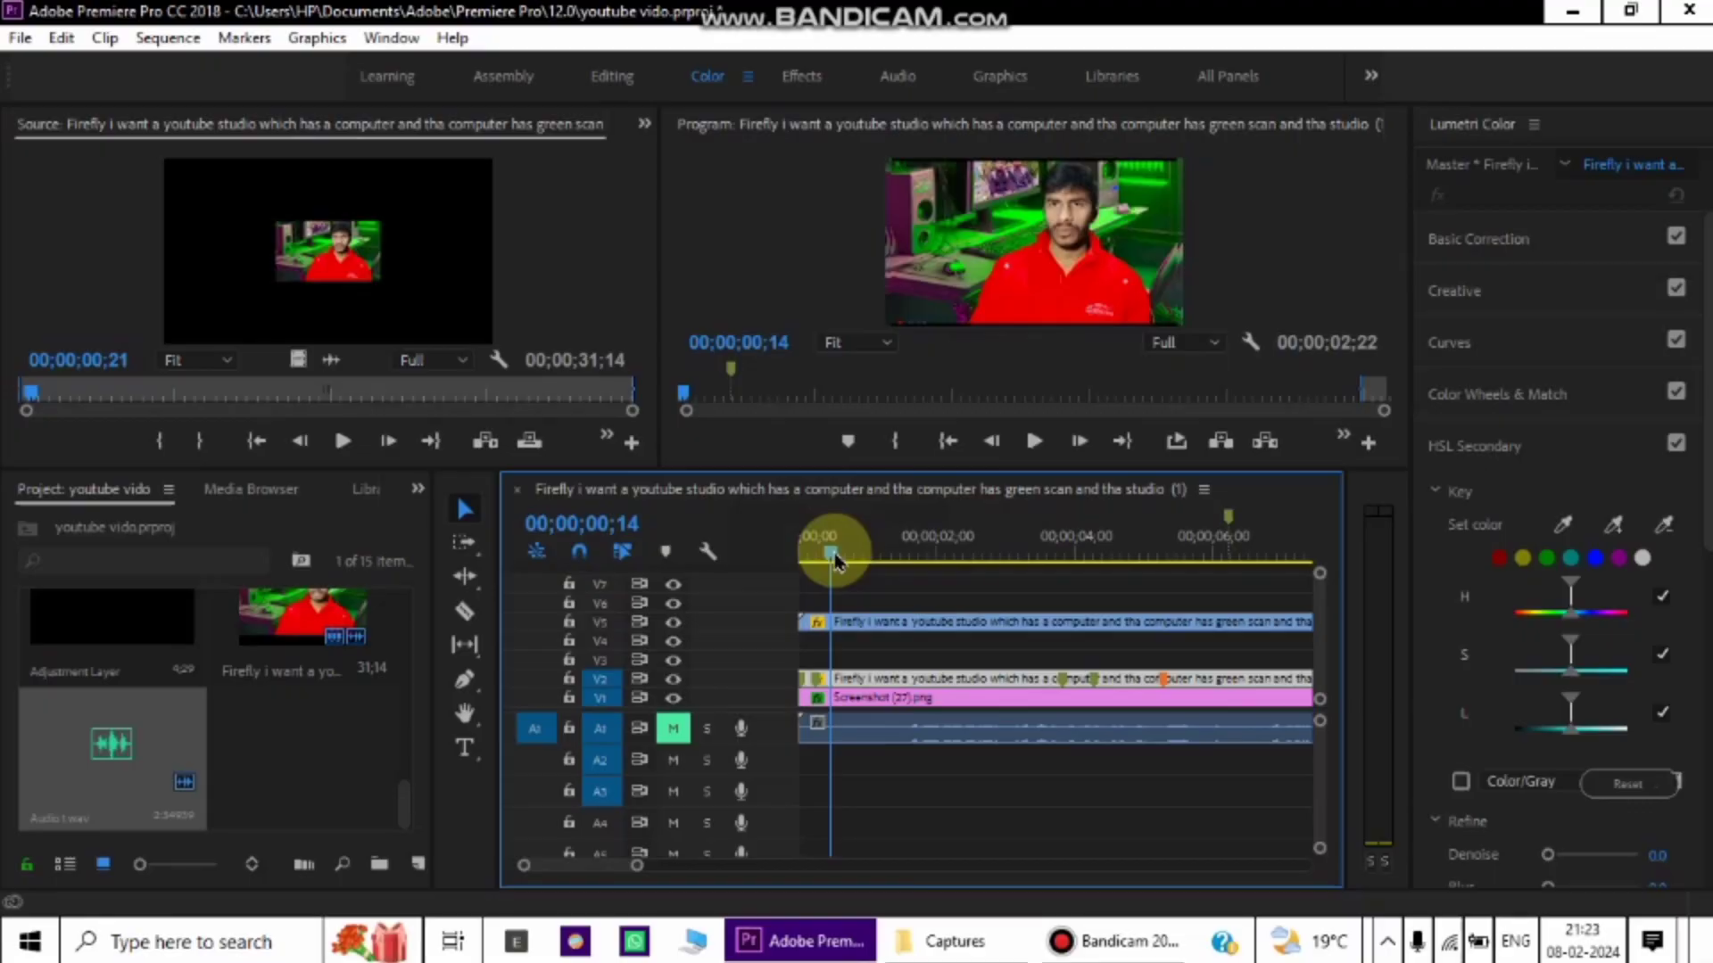
{"action": "key", "text": "m"}
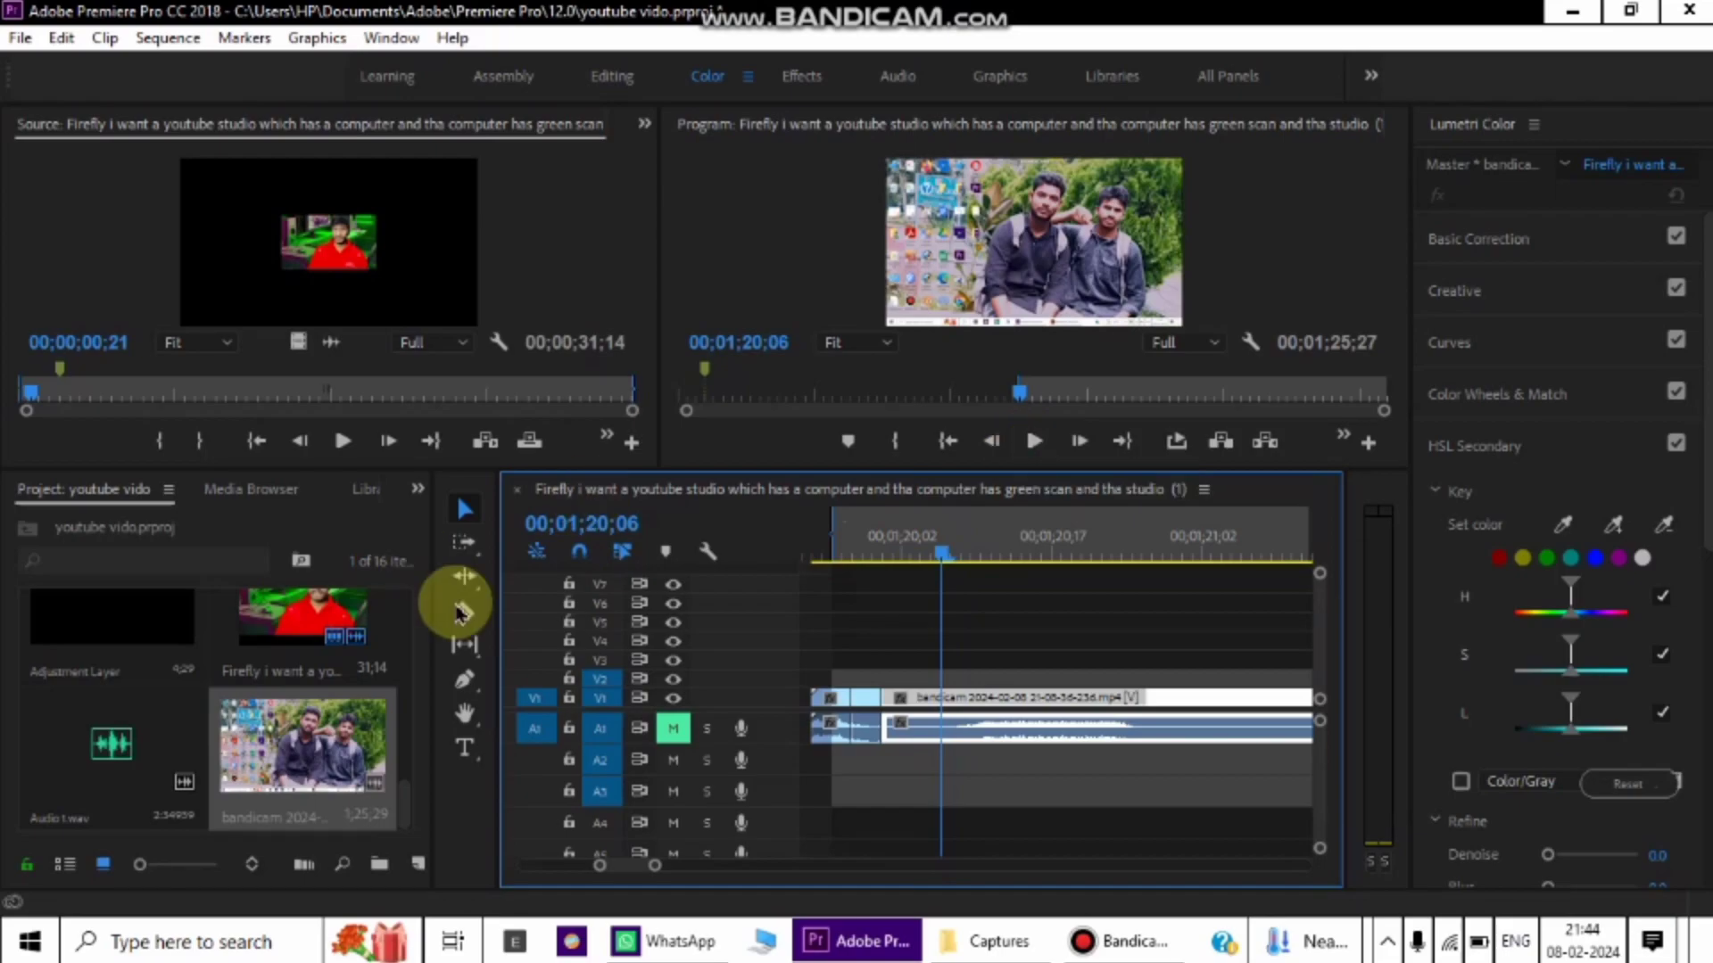
Step: Cut the bandicam clip with the Razor tool at 00;01;20;09 and place the playhead at the cut
{"action": "left_click", "coordinate": [610, 643]}
{"action": "key", "text": "c"}
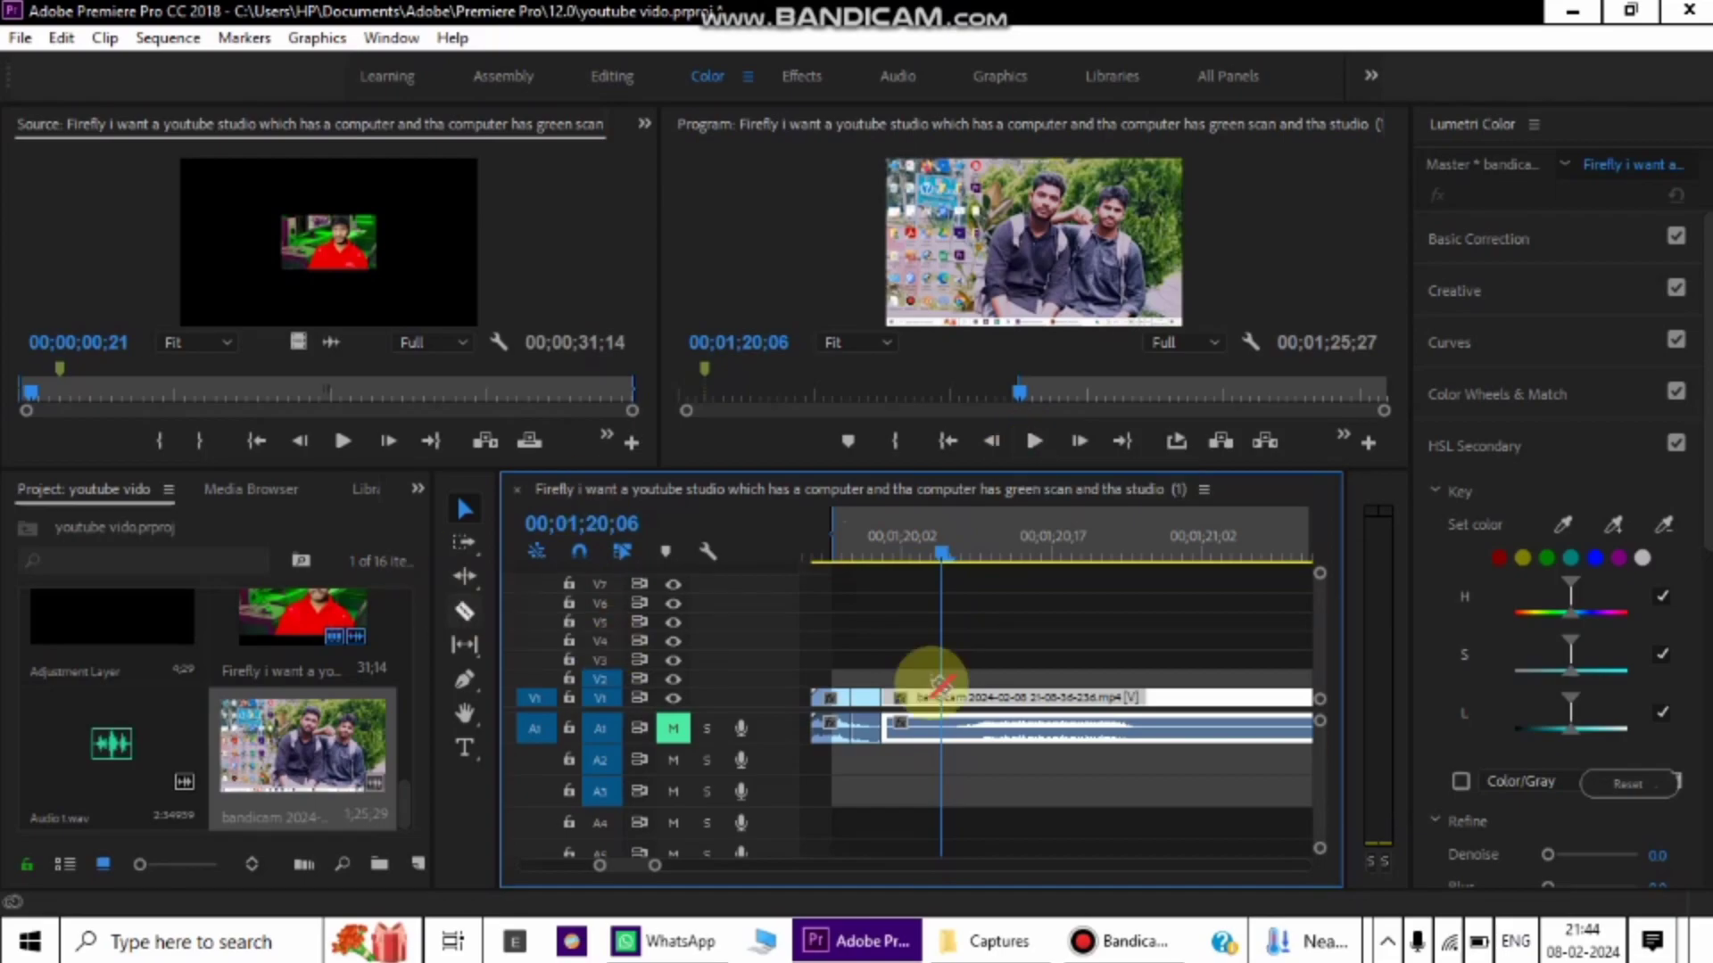
{"action": "left_click", "coordinate": [972, 675]}
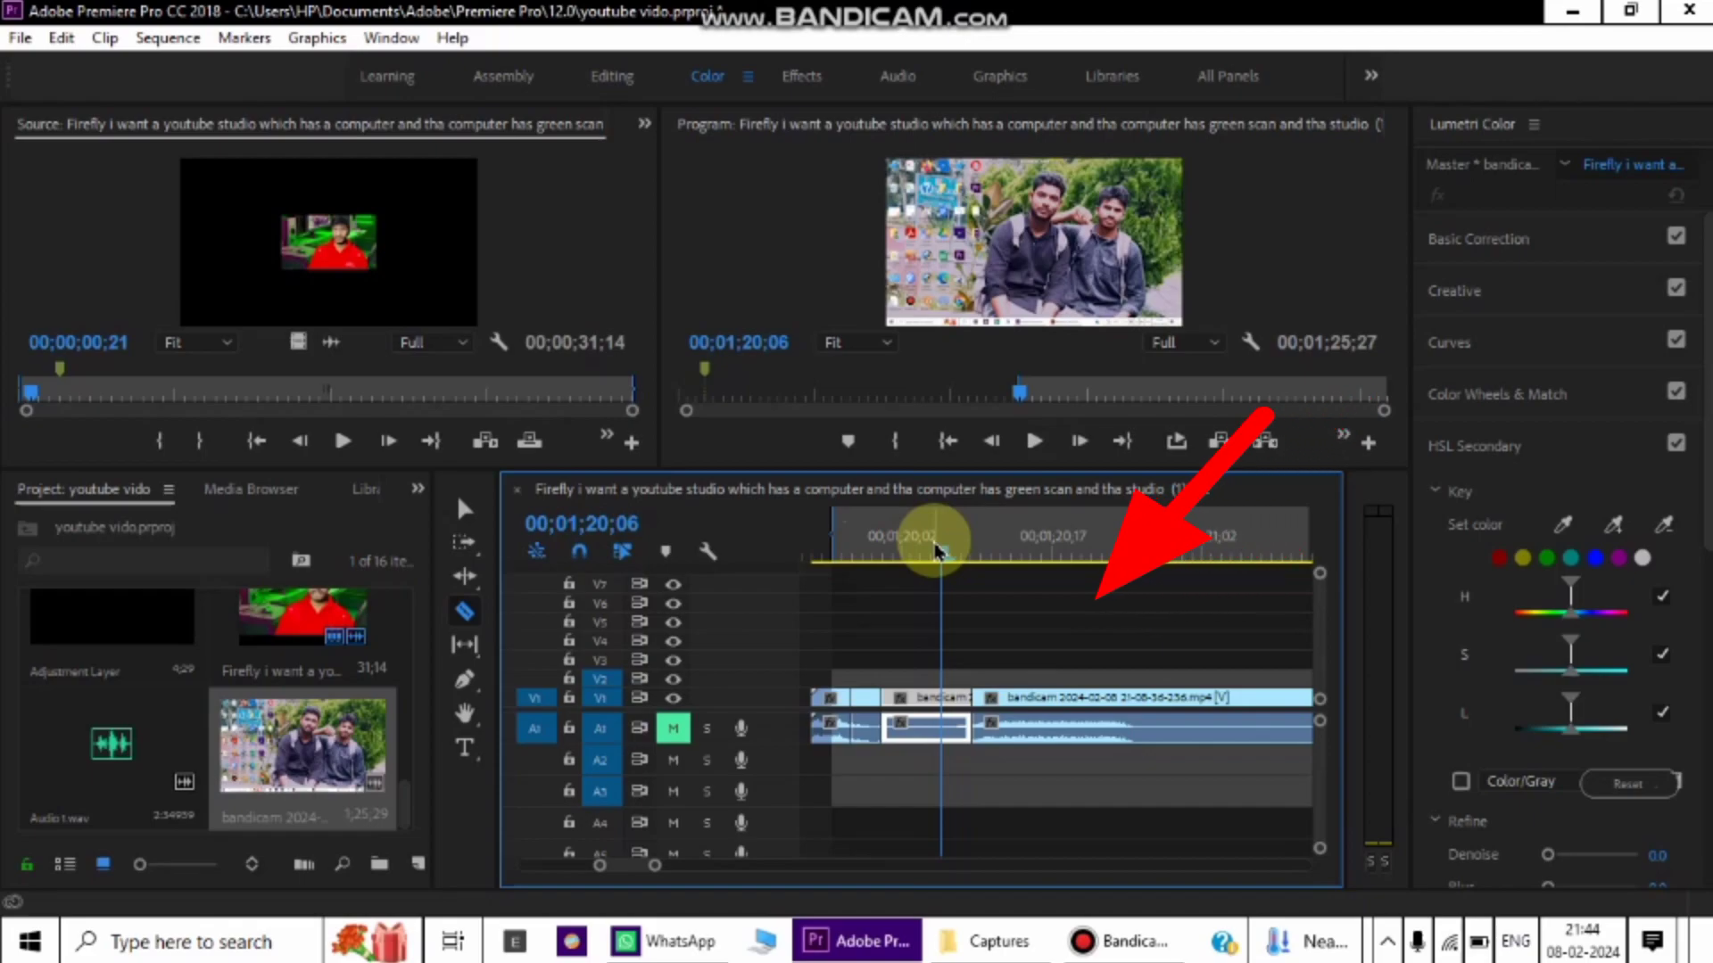
{"action": "left_click", "coordinate": [975, 558]}
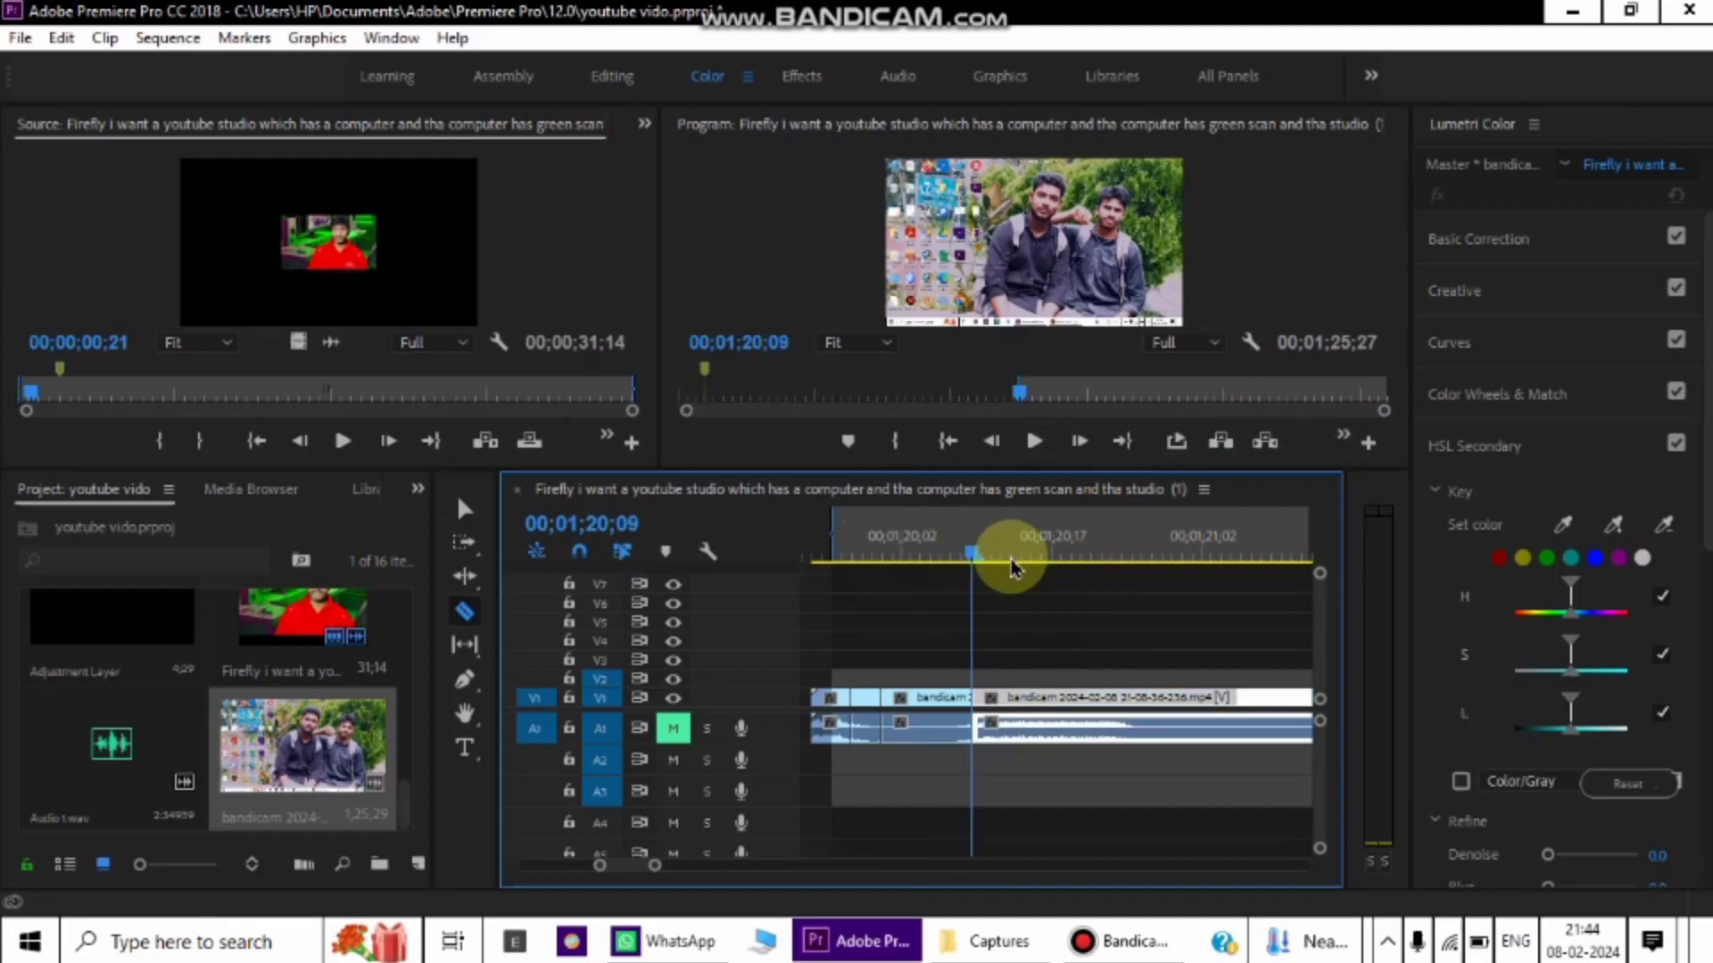
Step: Split the selected bandicam clip at the playhead position 00;01;20;13
{"action": "left_click", "coordinate": [1011, 560]}
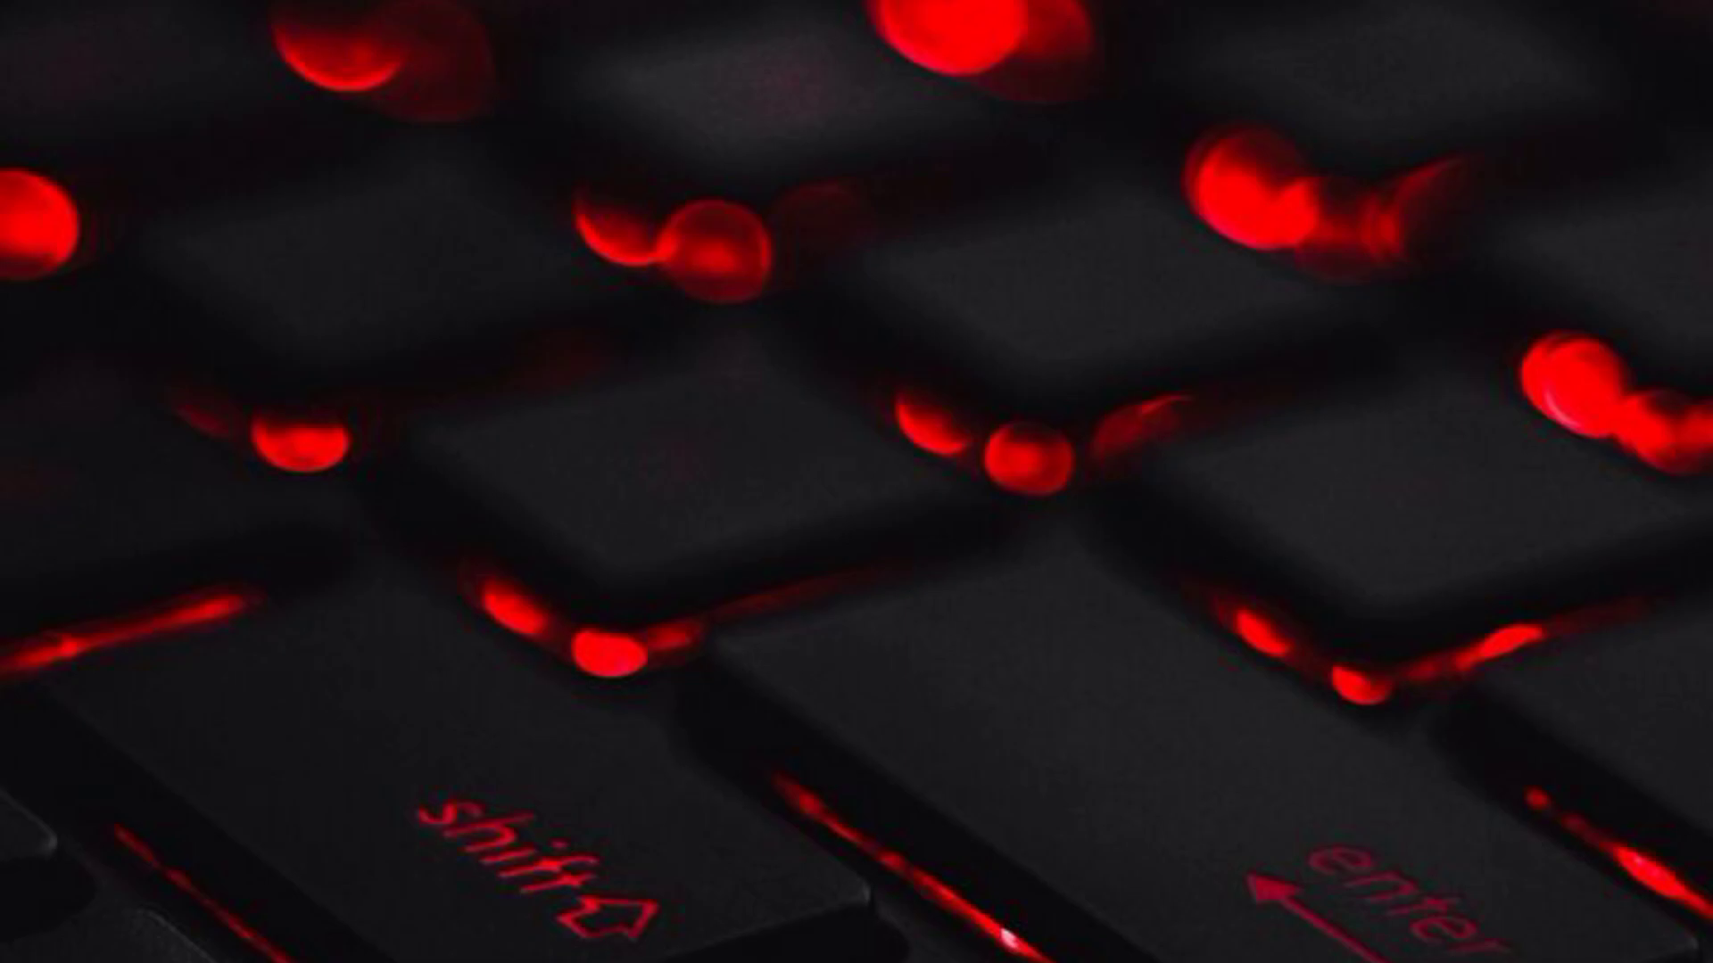
{"action": "key", "text": "ctrl"}
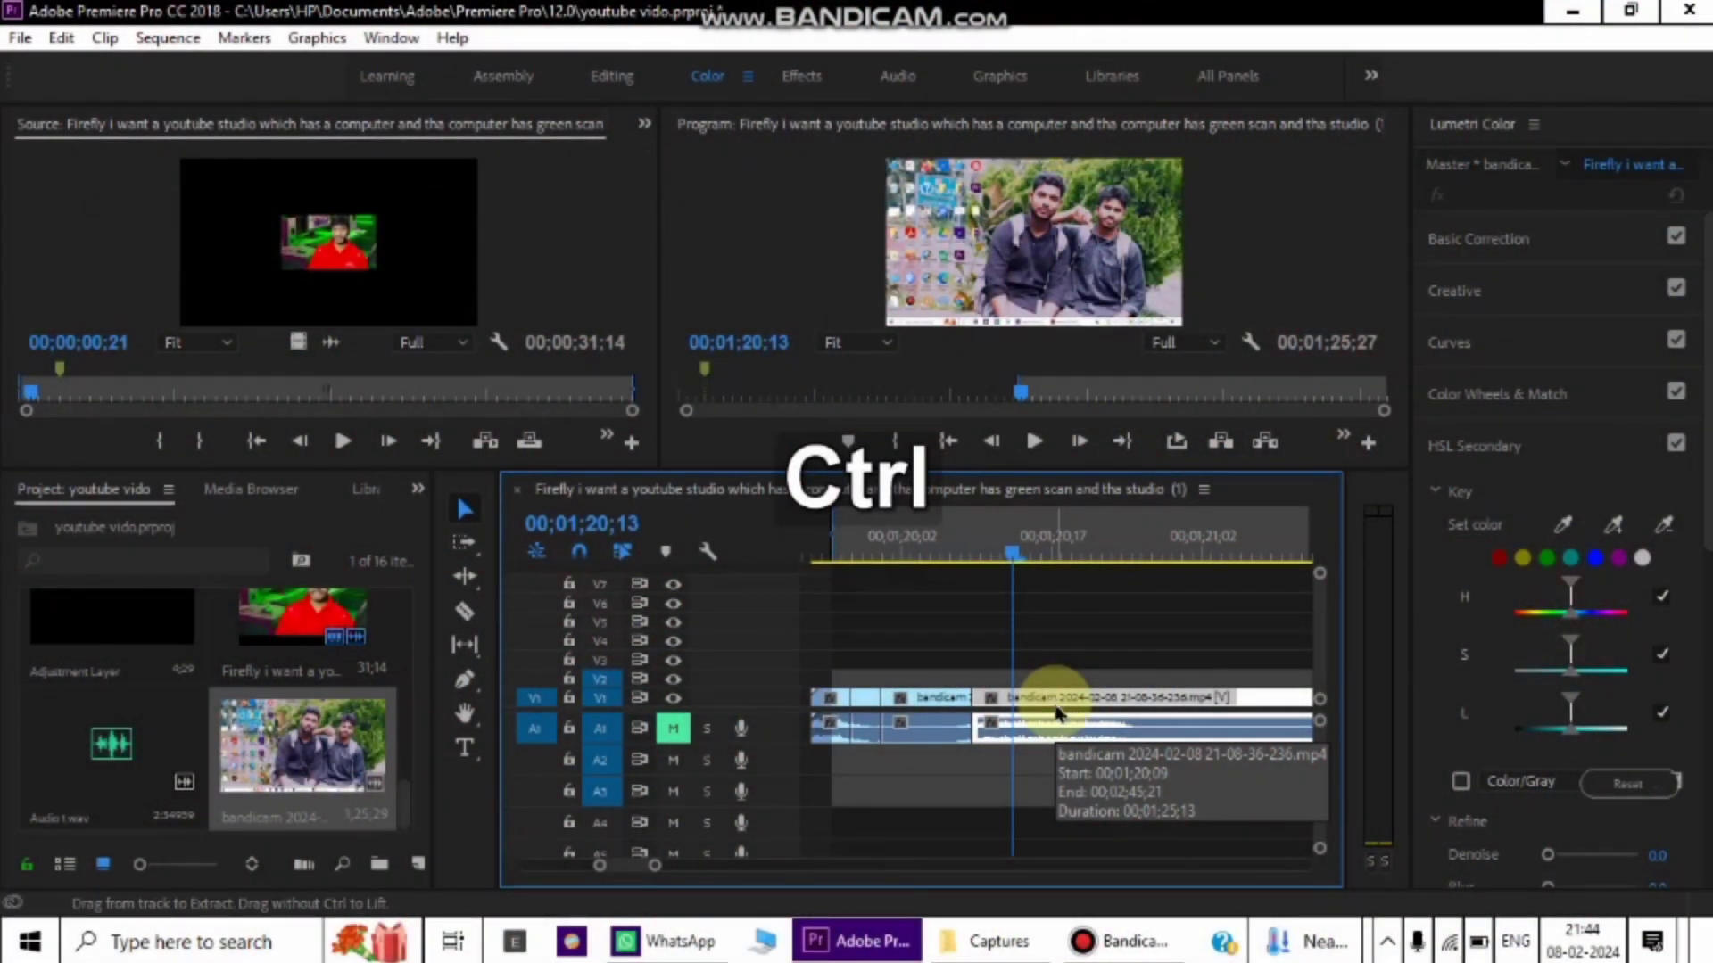
{"action": "key", "text": "ctrl+k"}
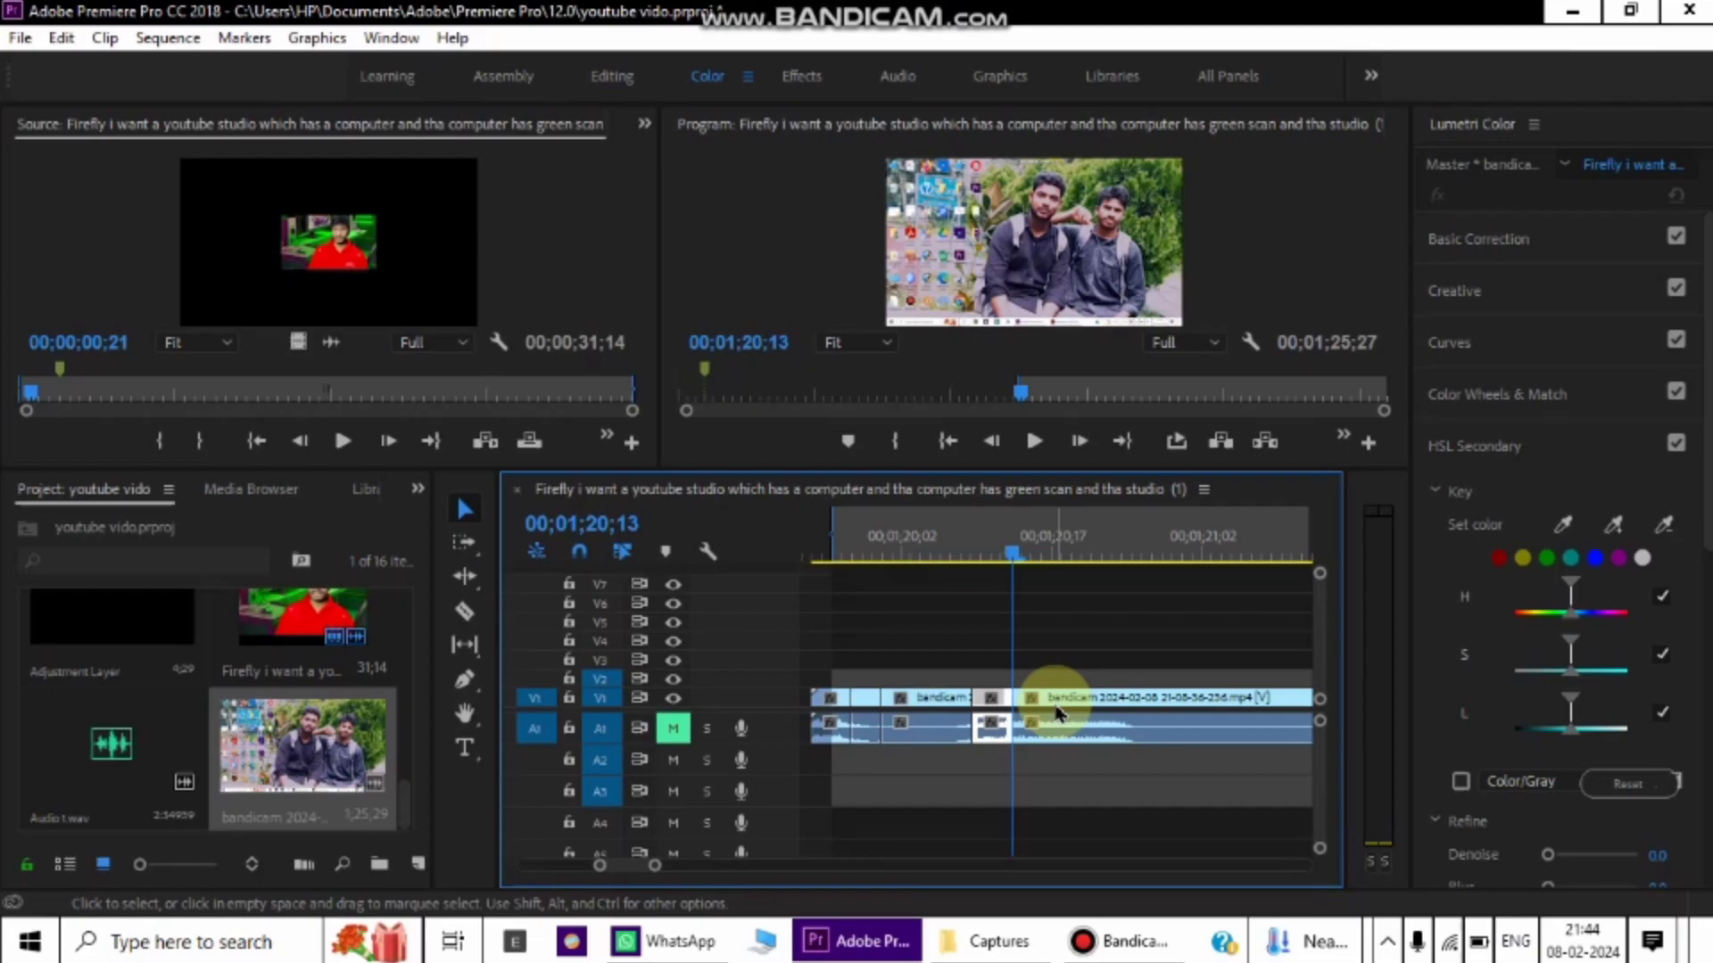
Step: Delete the short bandicam segment between 00;01;20;09 and 00;01;20;13
{"action": "key", "text": "ctrl"}
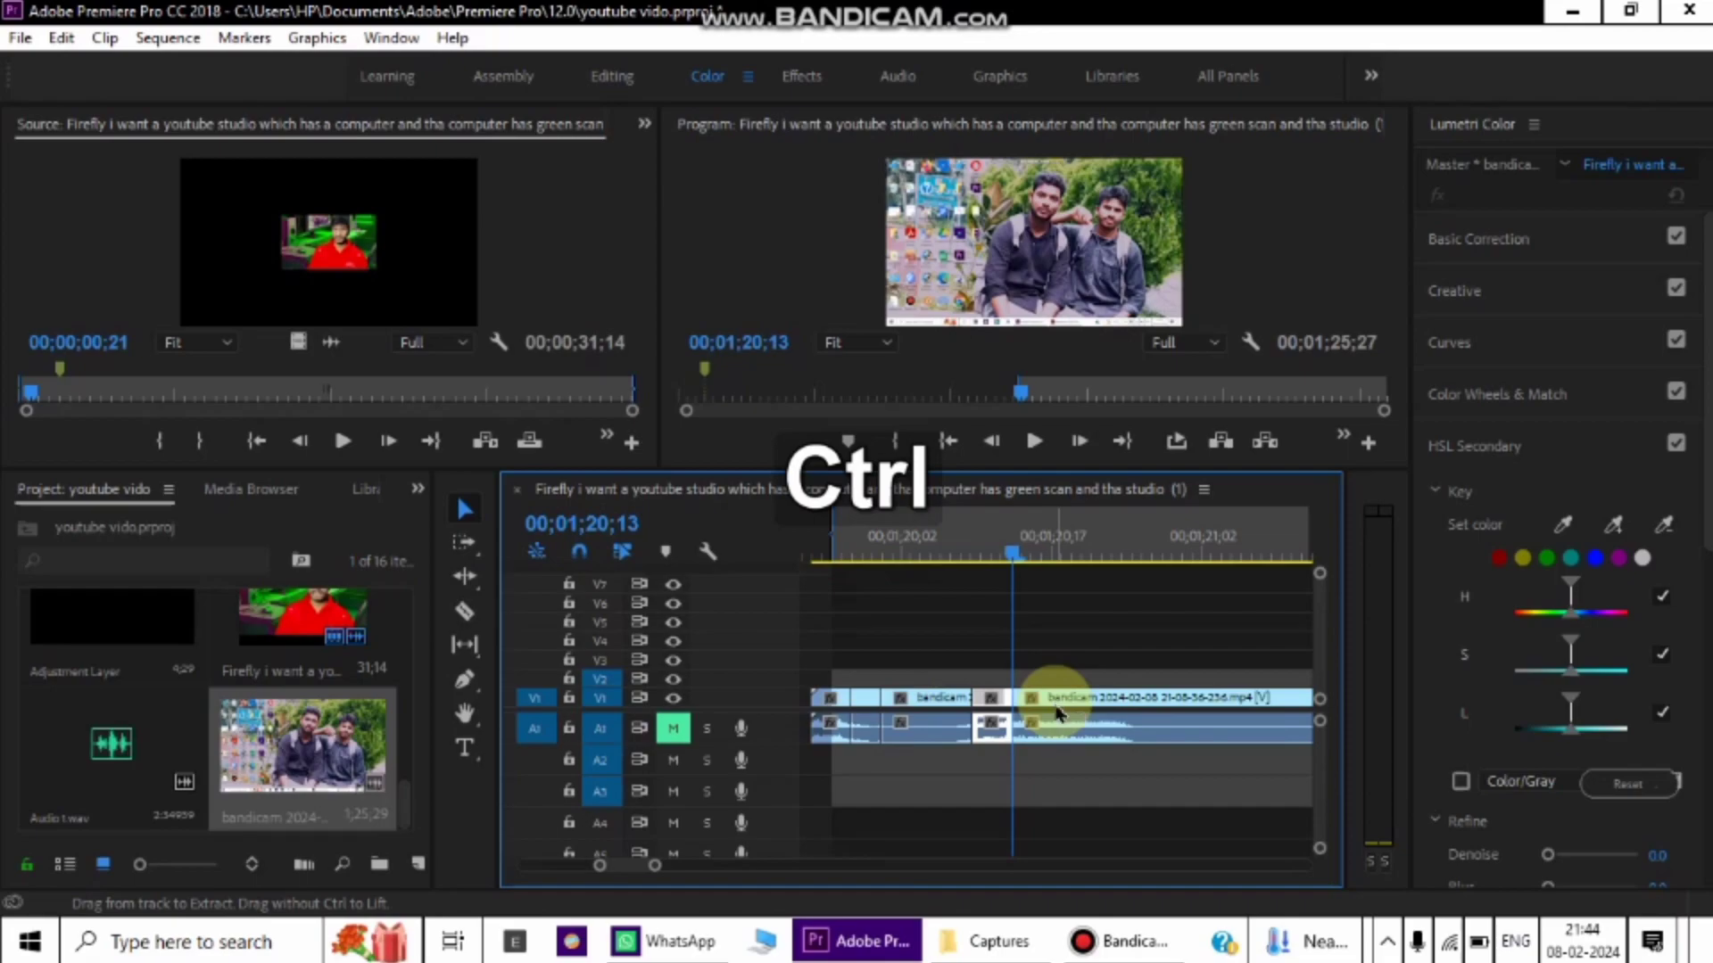
{"action": "key", "text": "ctrl+Delete"}
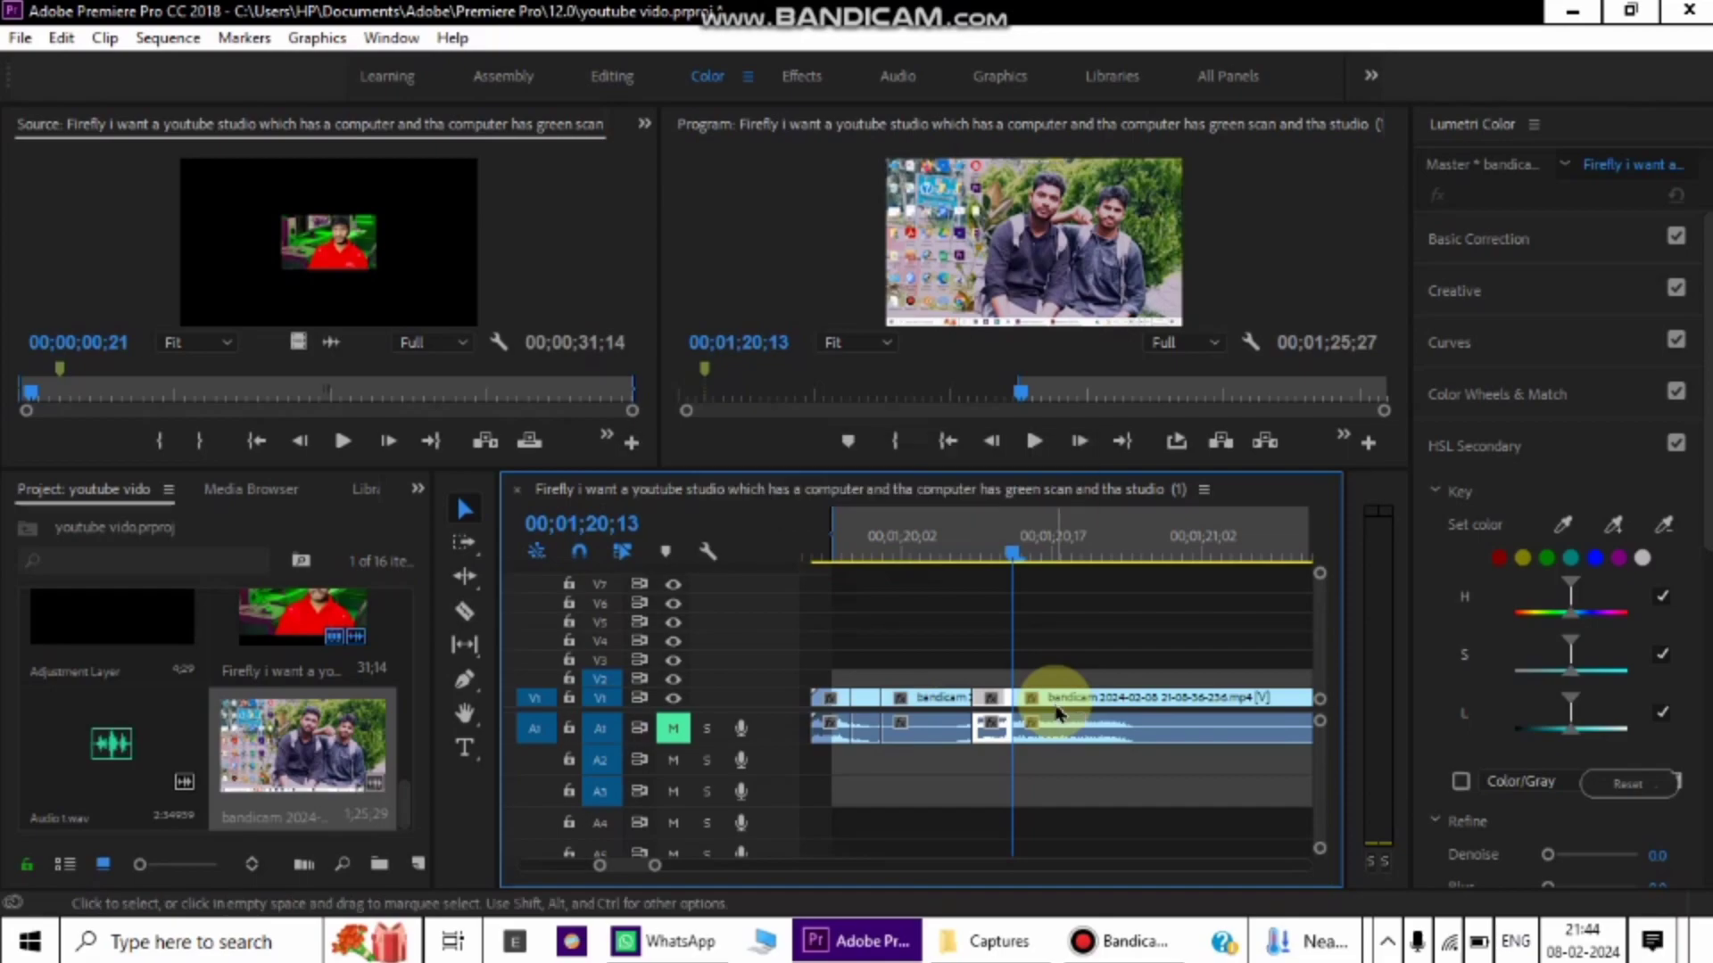
{"action": "key", "text": "Delete"}
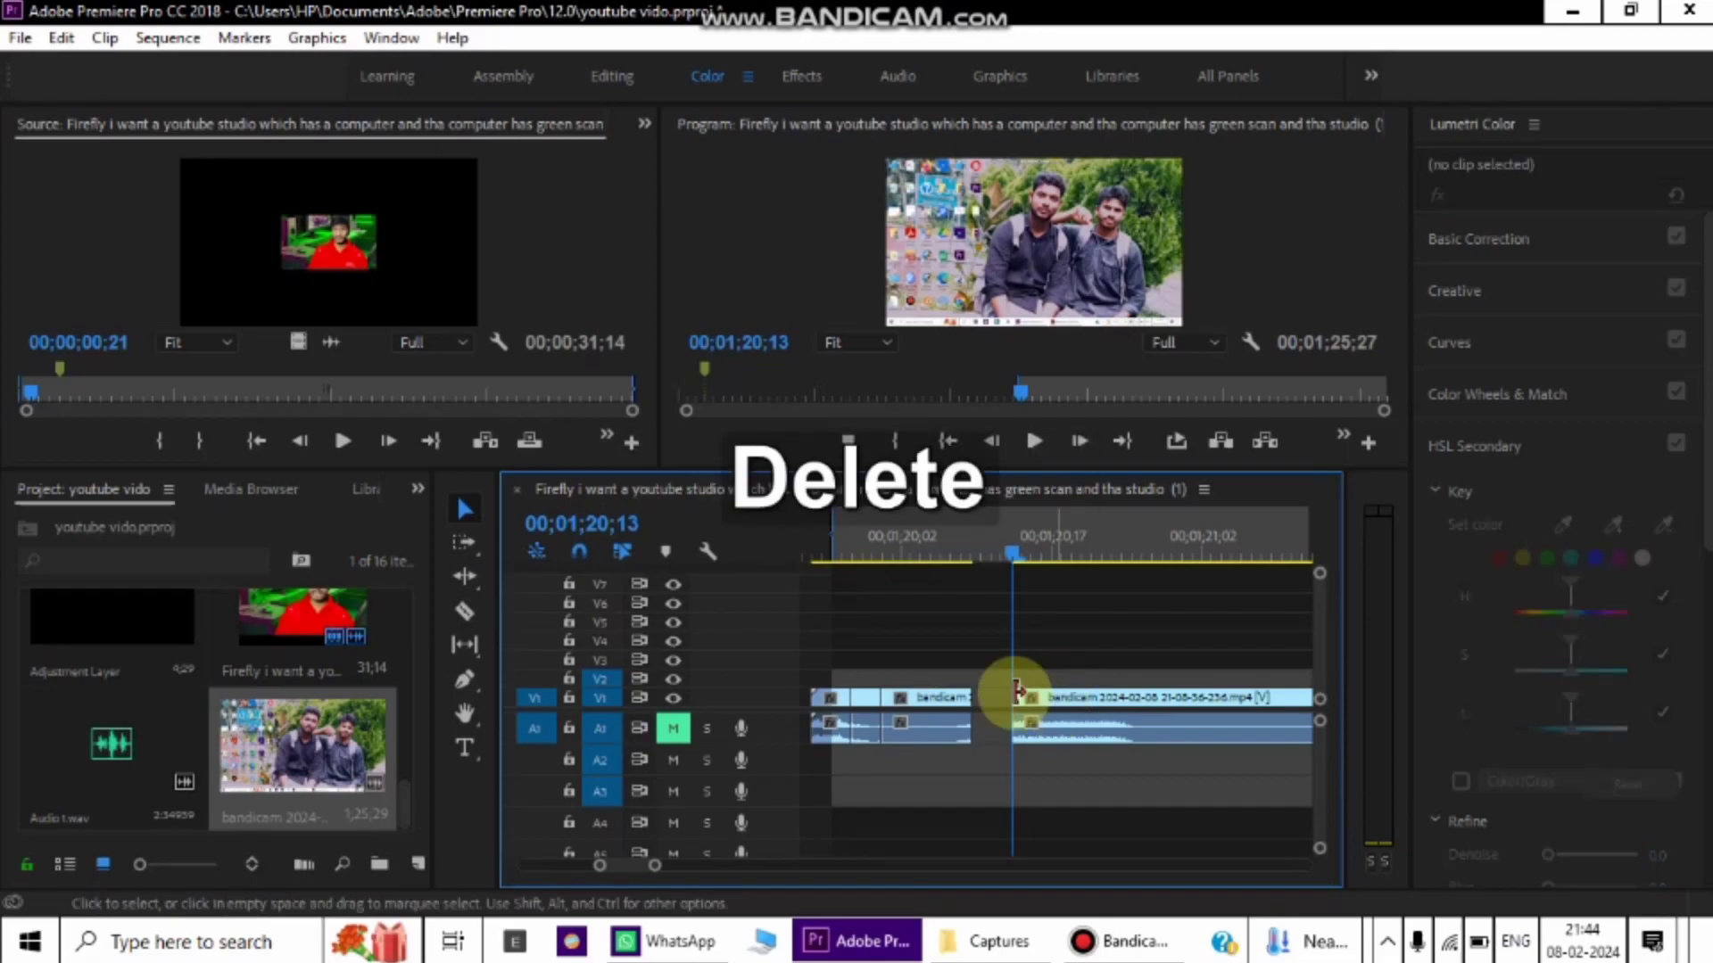
Step: Select the bandicam clip that follows the gap, starting at 00;01;20;13
{"action": "left_click", "coordinate": [990, 720]}
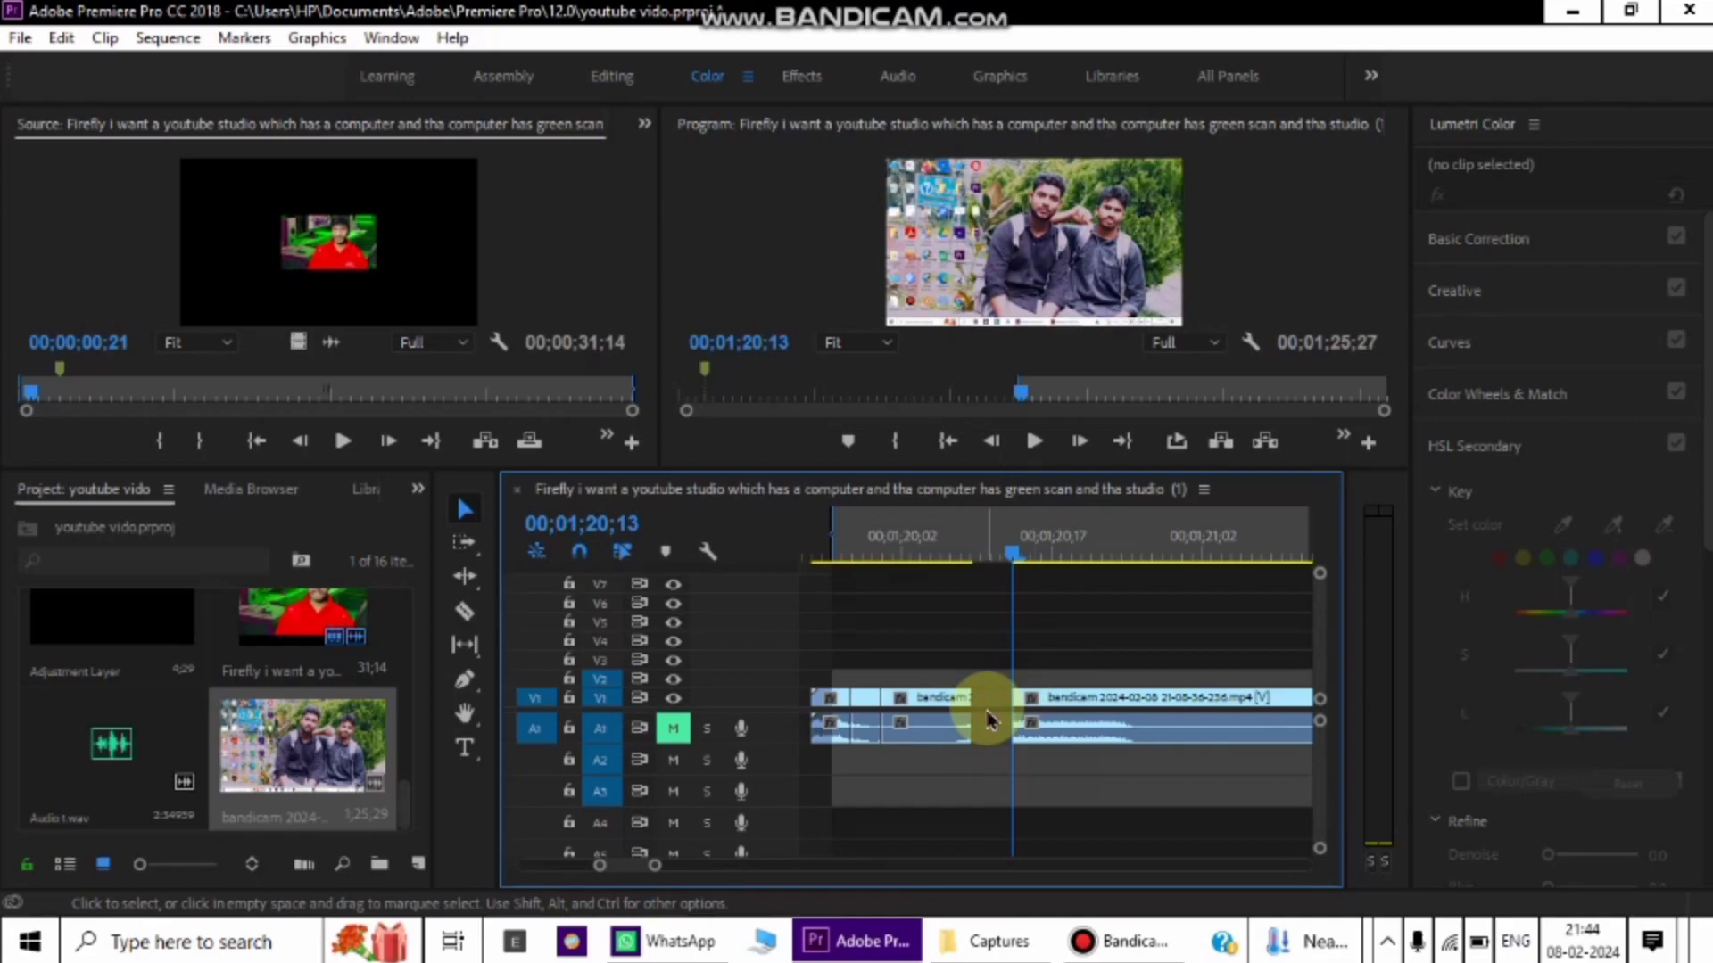
{"action": "left_click", "coordinate": [1014, 706]}
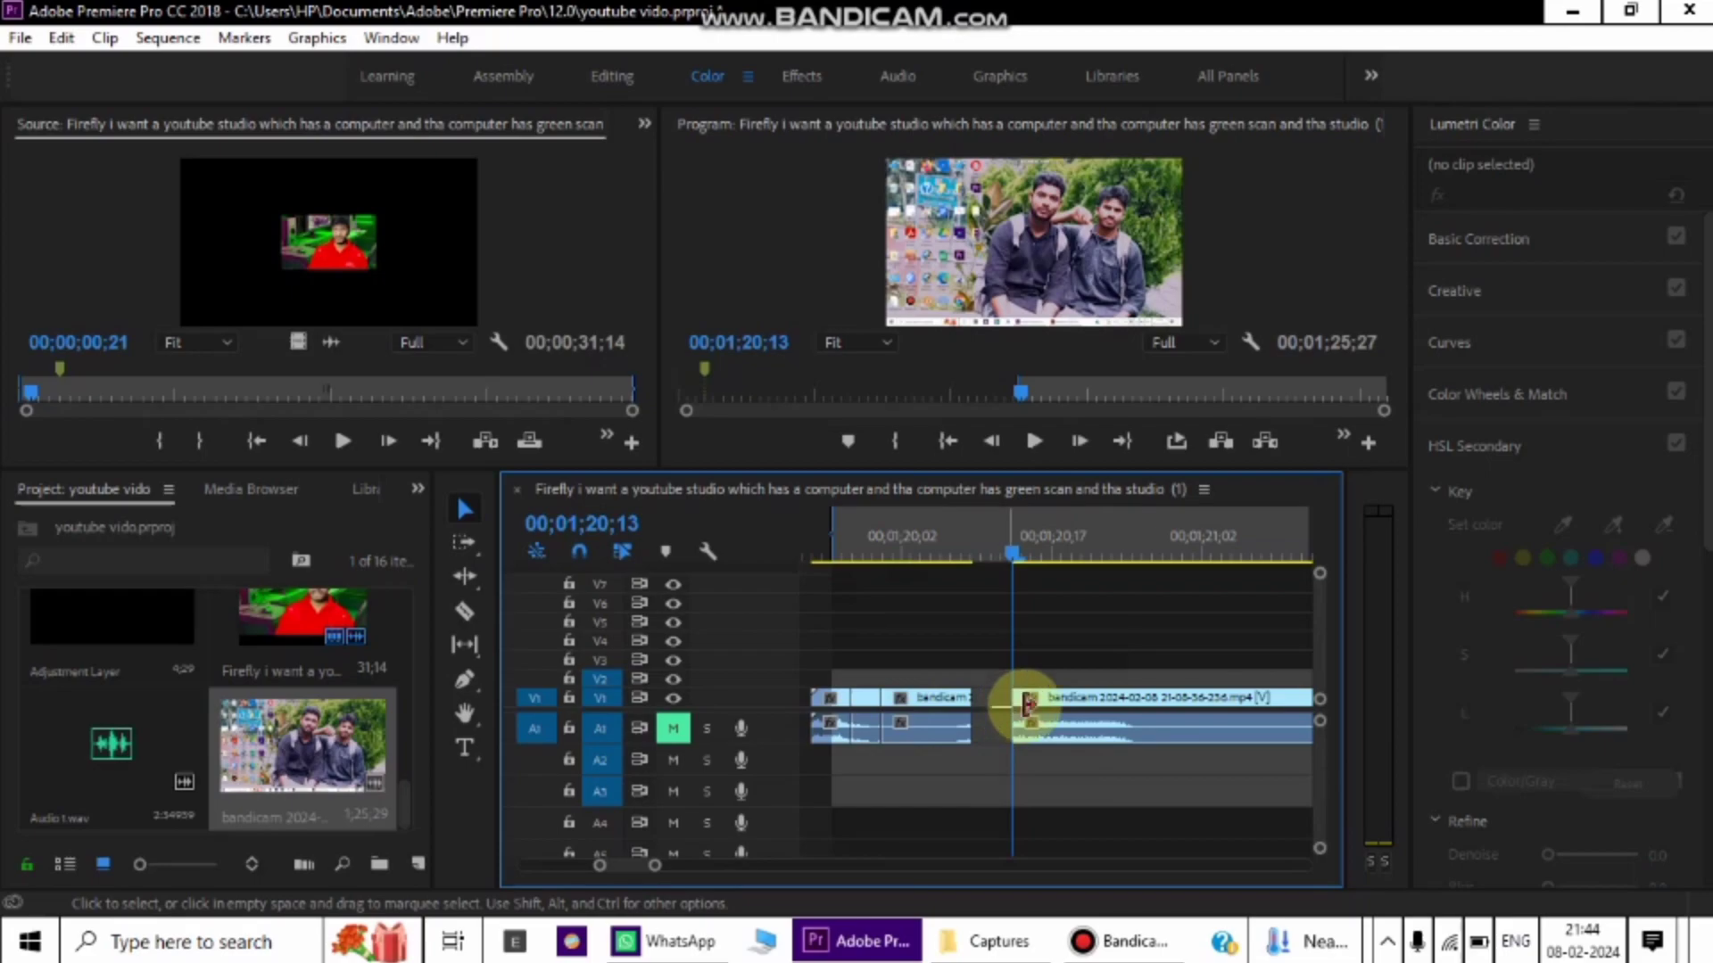
{"action": "left_click", "coordinate": [1027, 705]}
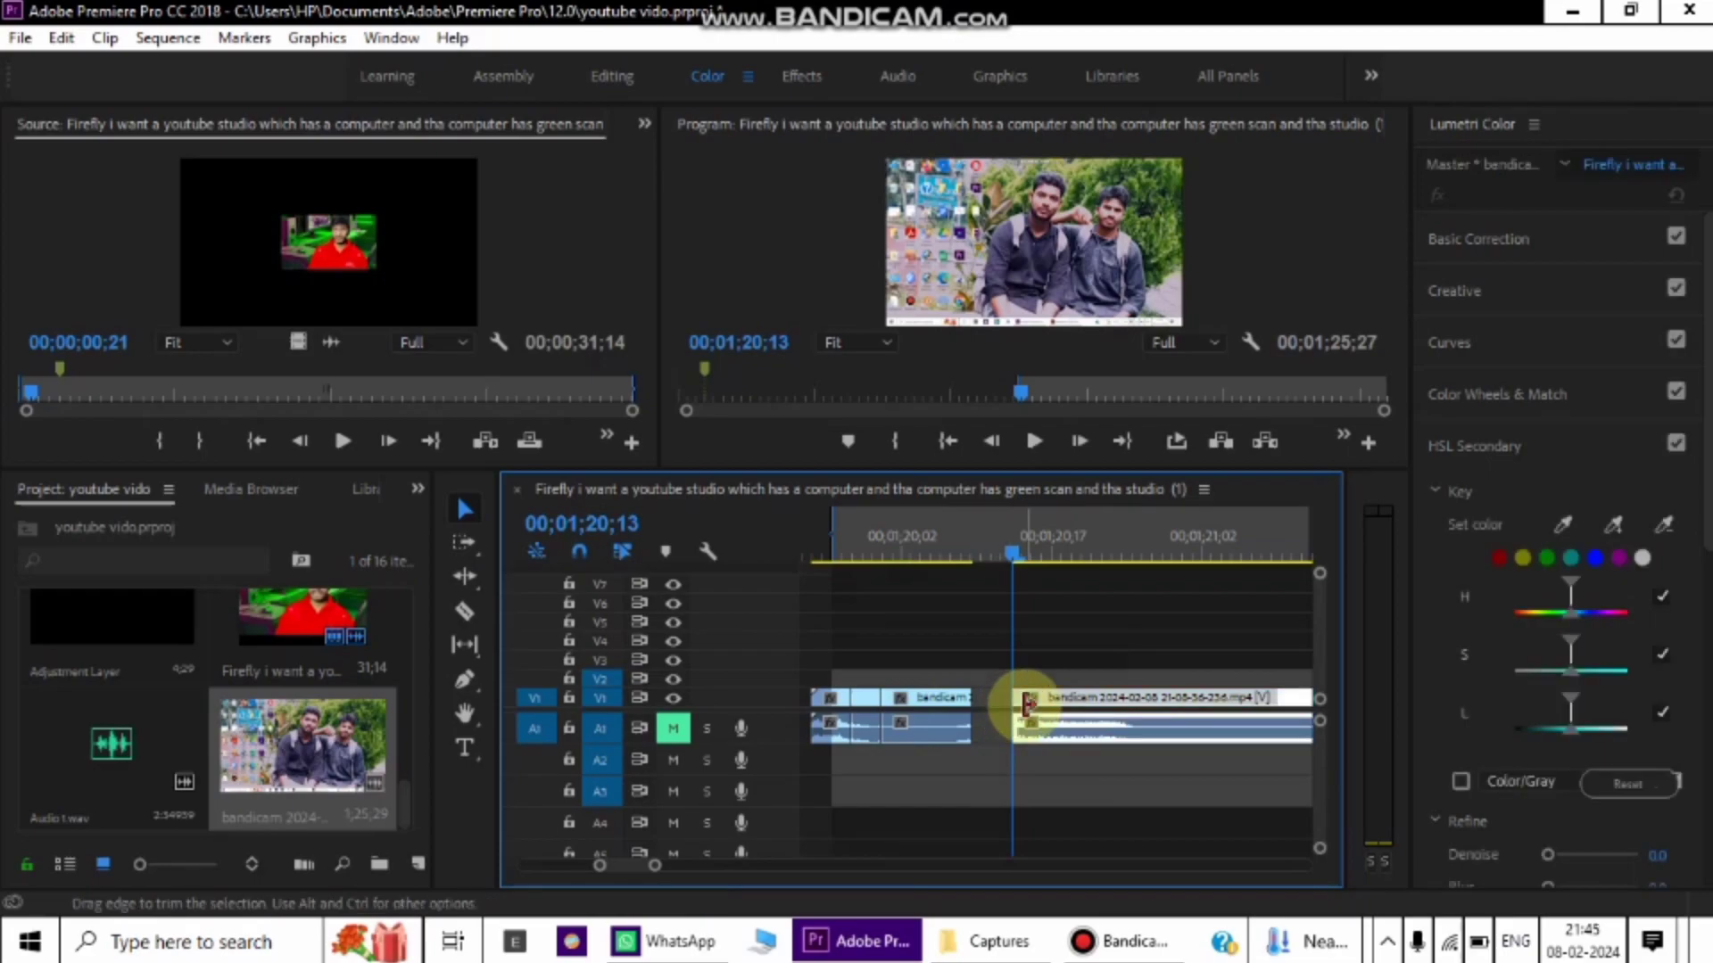